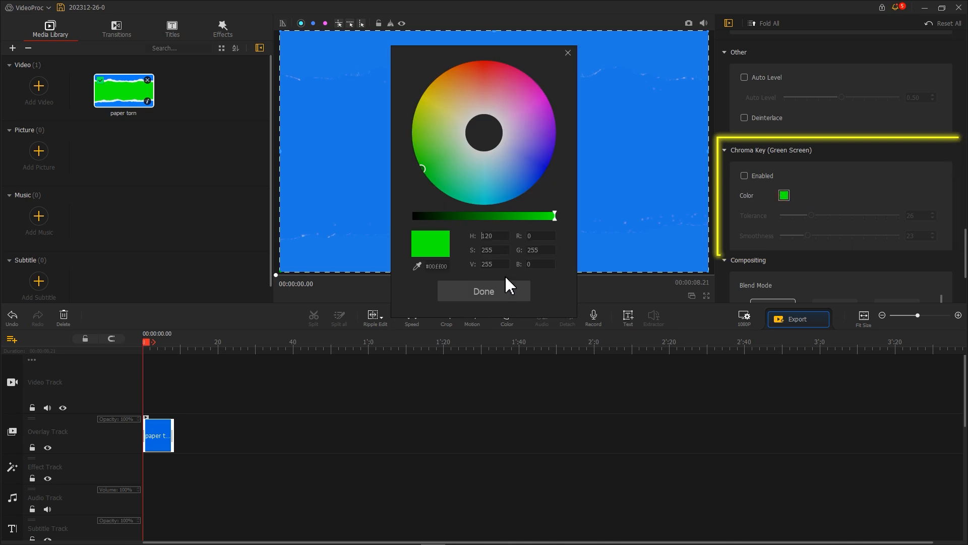
Step: Chroma key the paper torn clip on the blue sampled from the preview, with tolerance 11 and smoothness 0
left_click(417, 266)
left_click(631, 163)
left_click(496, 294)
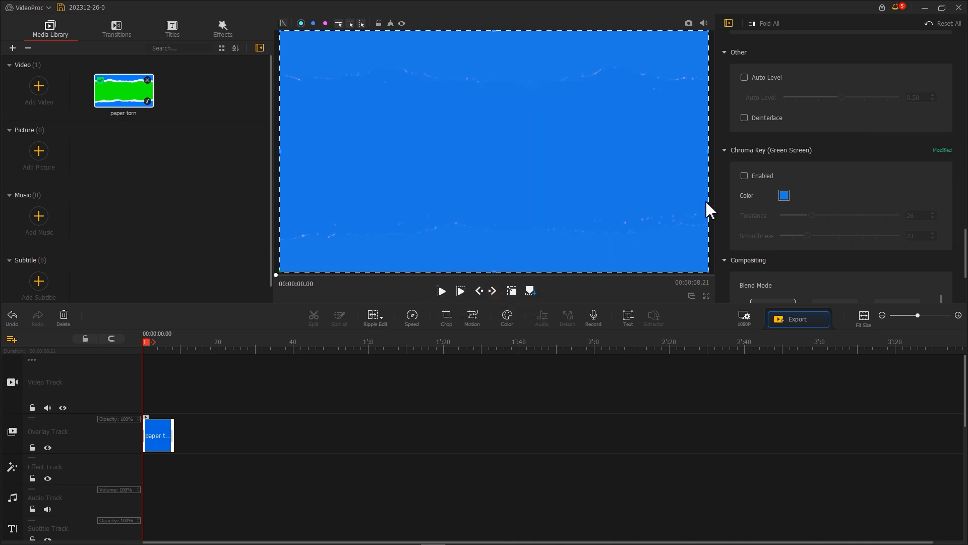
scroll(717, 212, "down", 1)
left_click(744, 156)
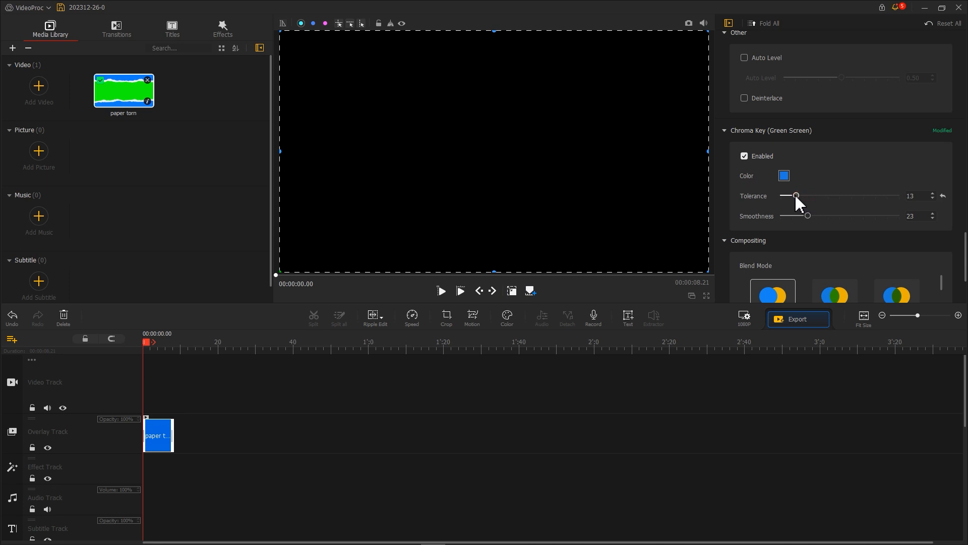
left_click_drag(152, 350, 159, 349)
left_click_drag(809, 216, 781, 219)
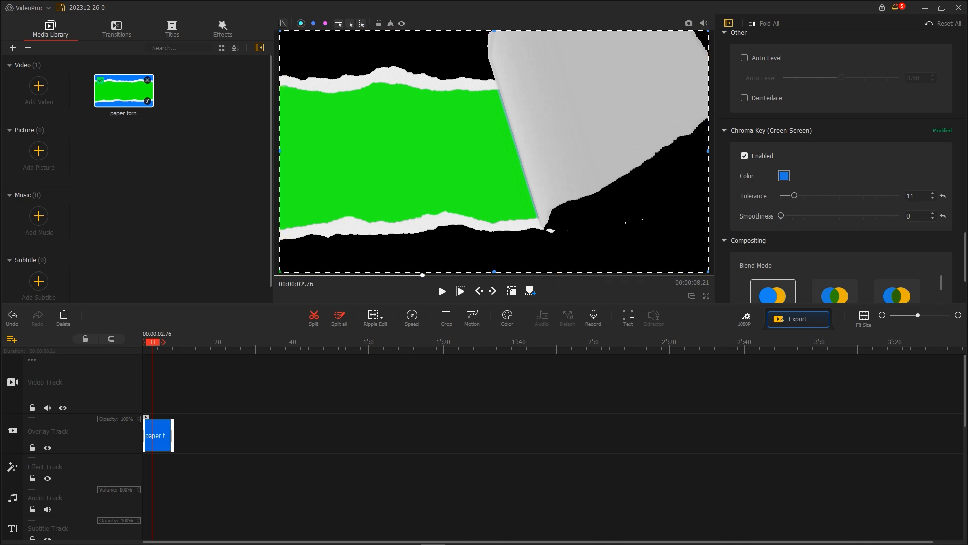
Step: Import the background picture and place it on the video track beneath the paper torn overlay, matching its length
left_click_drag(967, 96, 159, 190)
left_click_drag(133, 159, 158, 350)
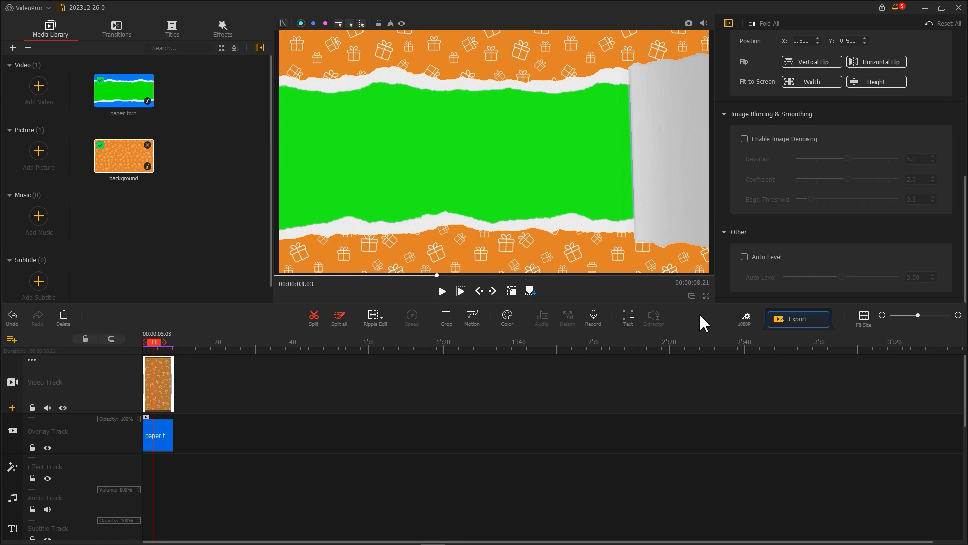
Step: Export the composite and delete both clips from the timeline
left_click(789, 321)
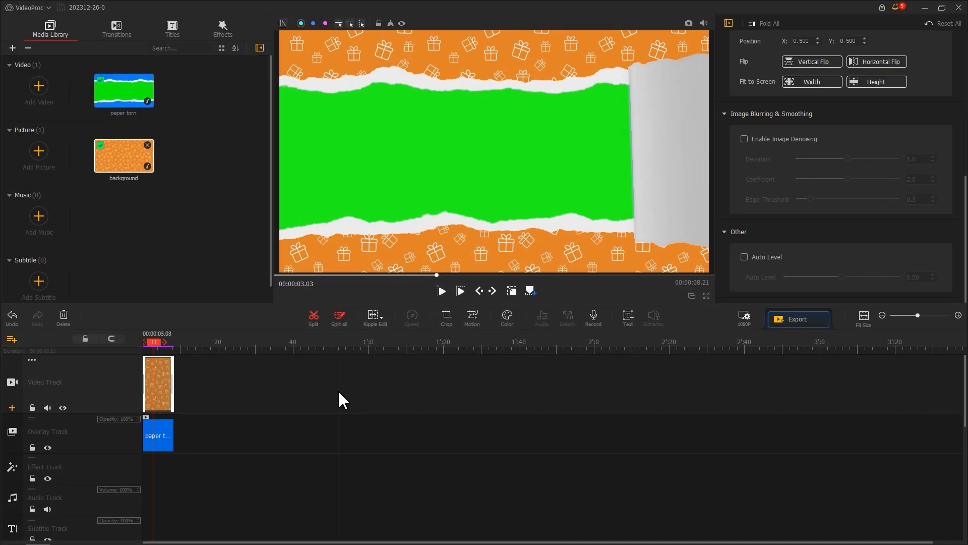
left_click(161, 392)
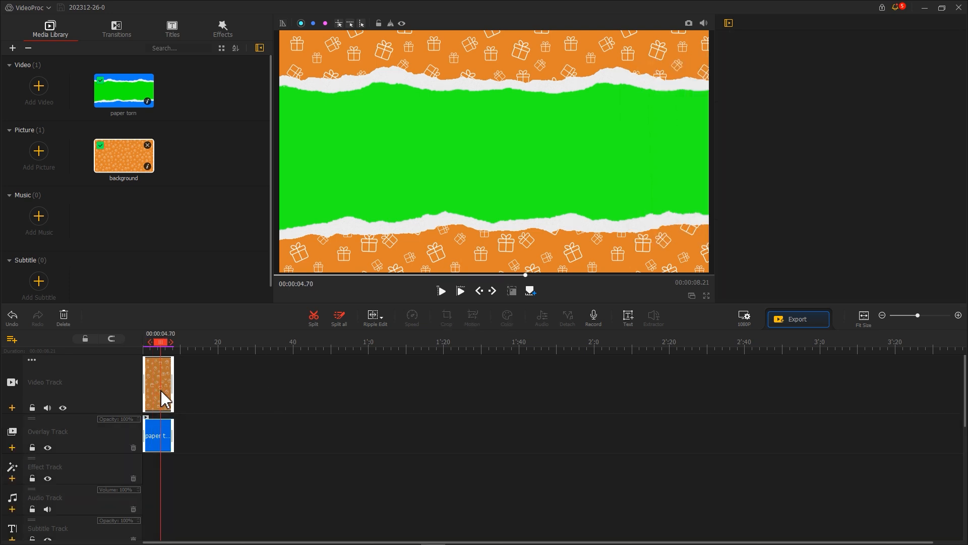
left_click(64, 327)
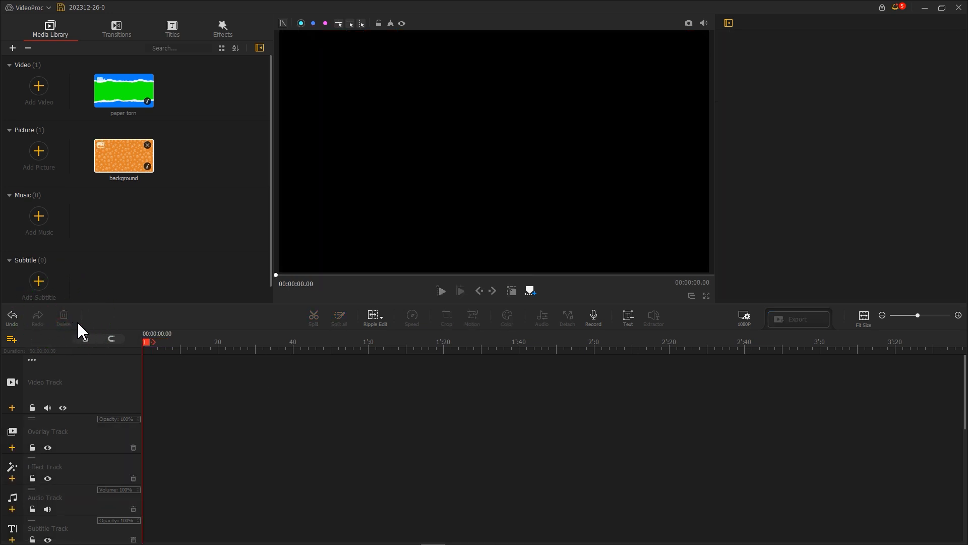
Step: Import the part 1 video onto the start of the overlay track and fit it to the screen width
left_click_drag(840, 112, 219, 212)
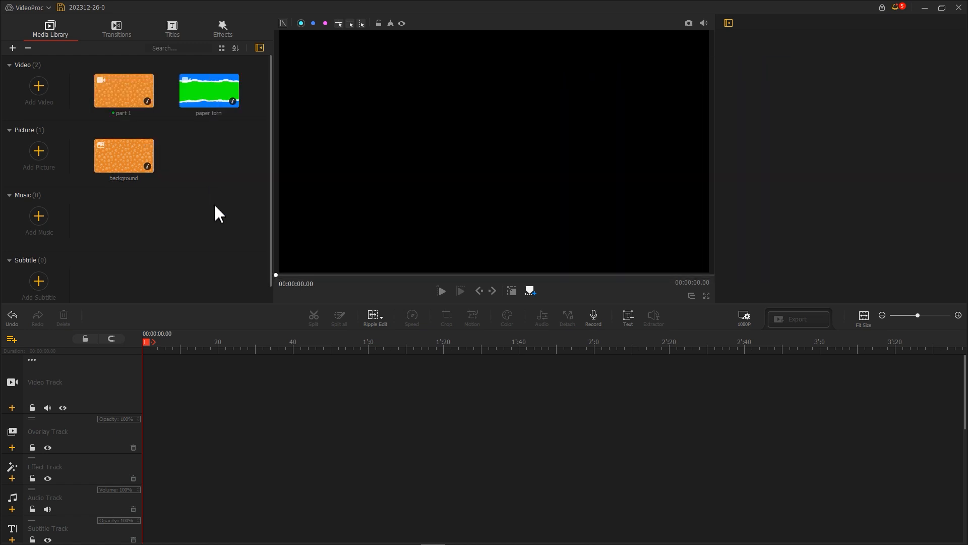
left_click_drag(135, 97, 153, 437)
scroll(418, 346, "up", 3)
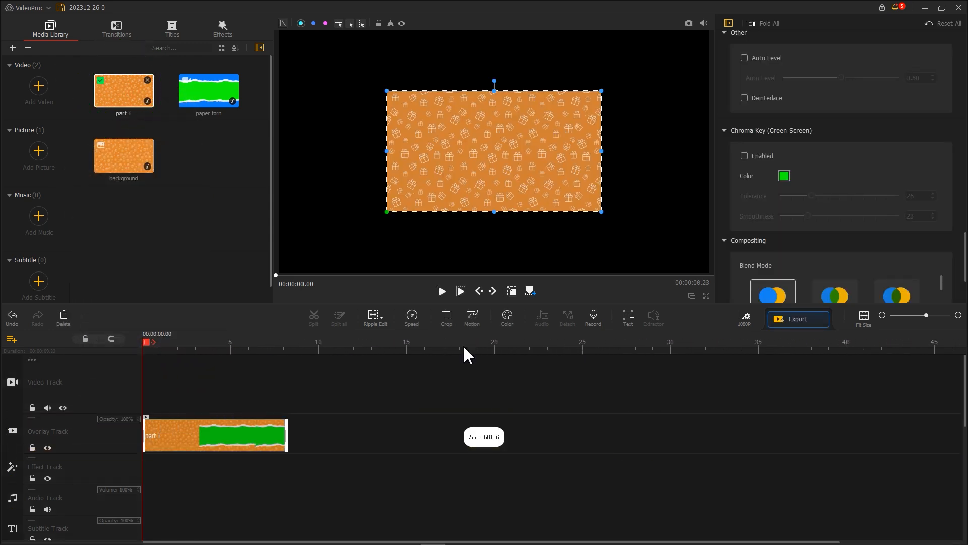
scroll(781, 235, "up", 10)
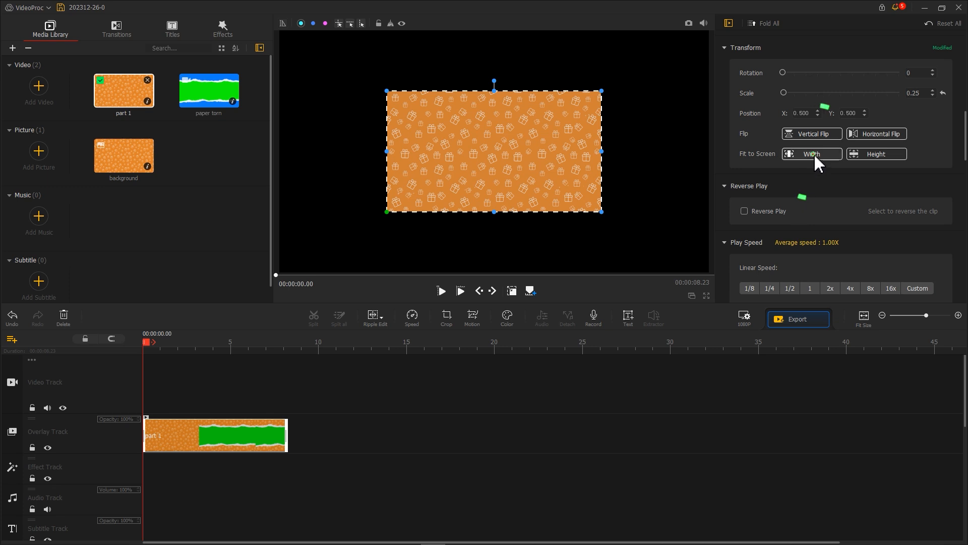
left_click(816, 158)
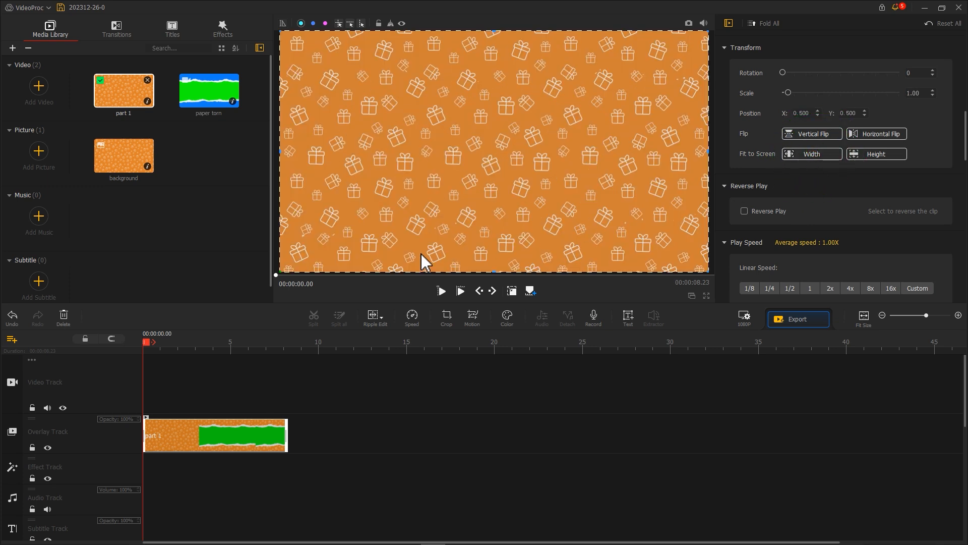
Step: Chroma key the part 1 clip on the green sampled from its torn area, with tolerance 16 and smoothness 11
left_click_drag(149, 348, 206, 353)
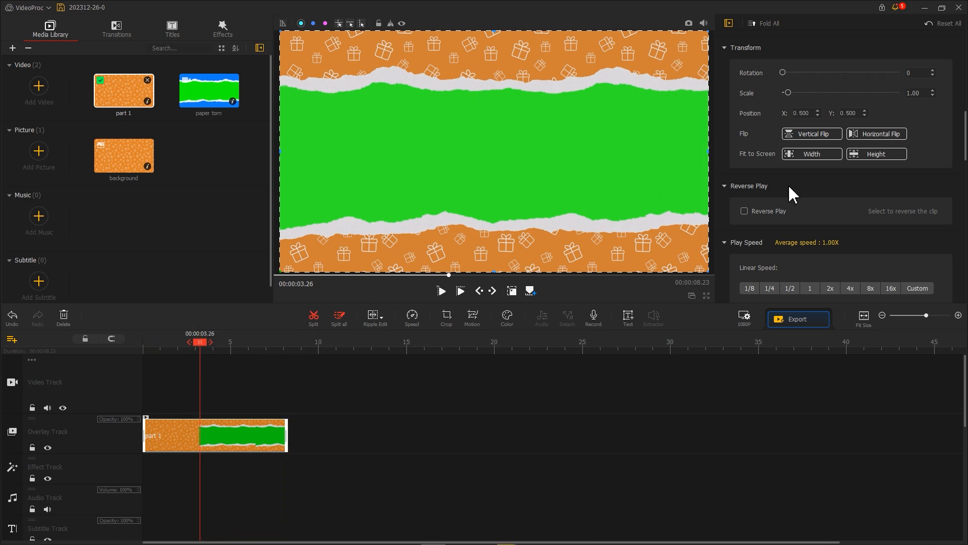
scroll(798, 183, "down", 10)
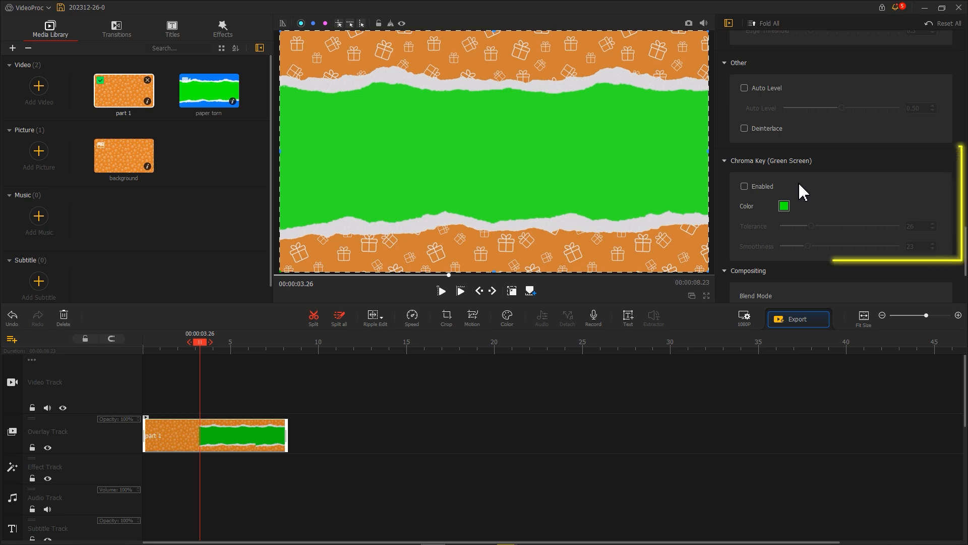
left_click(783, 206)
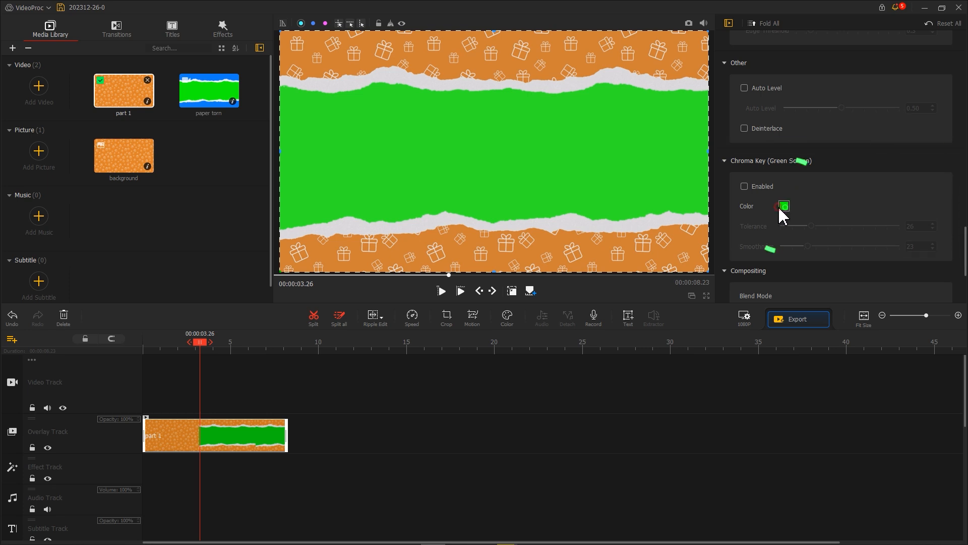
left_click(417, 267)
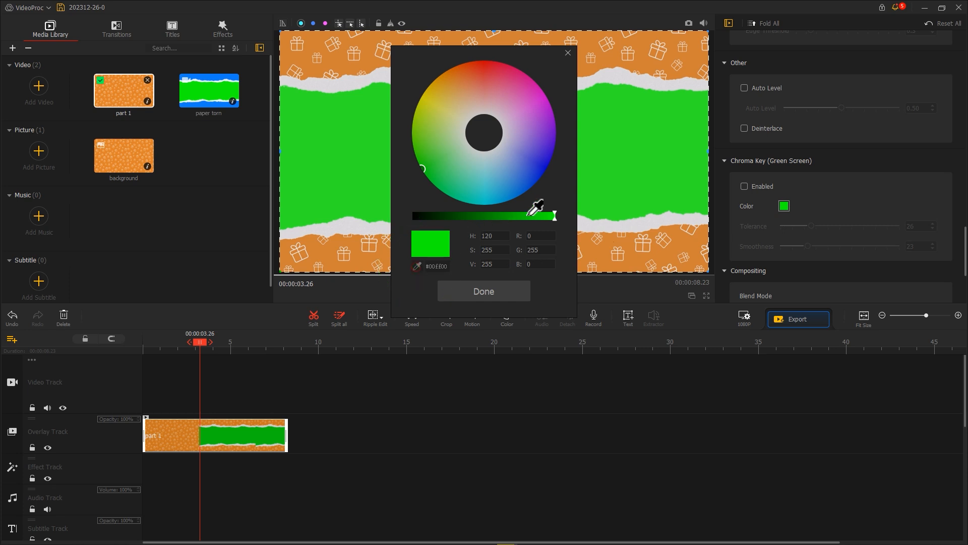
left_click(598, 190)
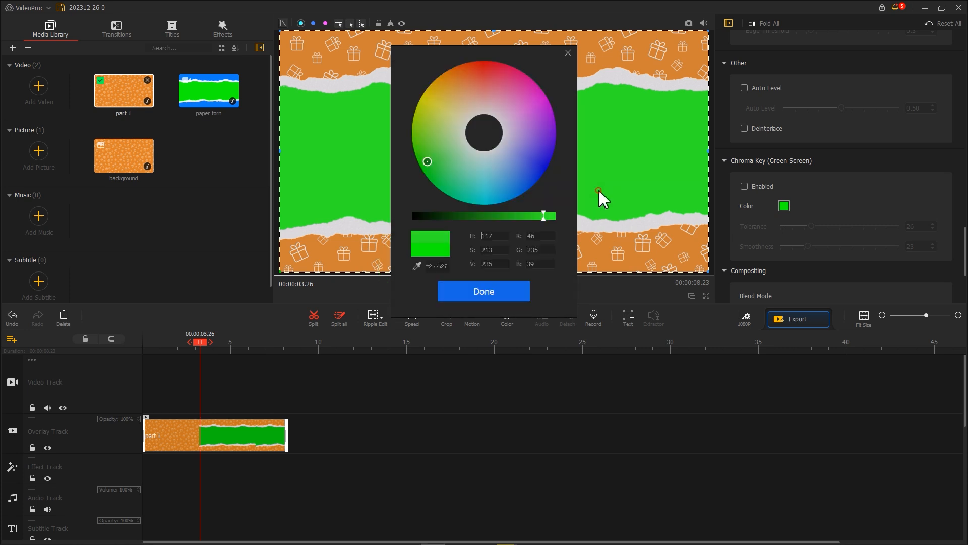
left_click(513, 290)
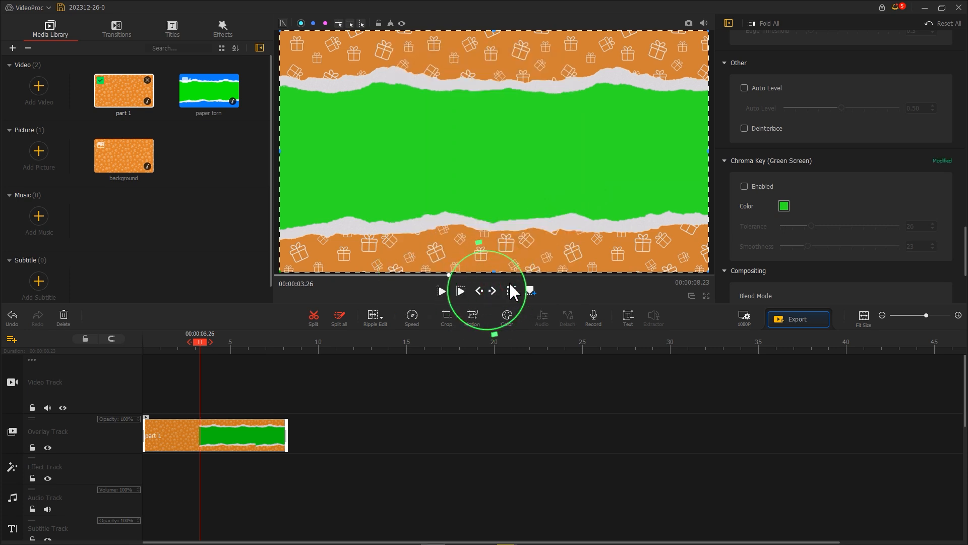
left_click(745, 187)
left_click_drag(812, 226, 797, 246)
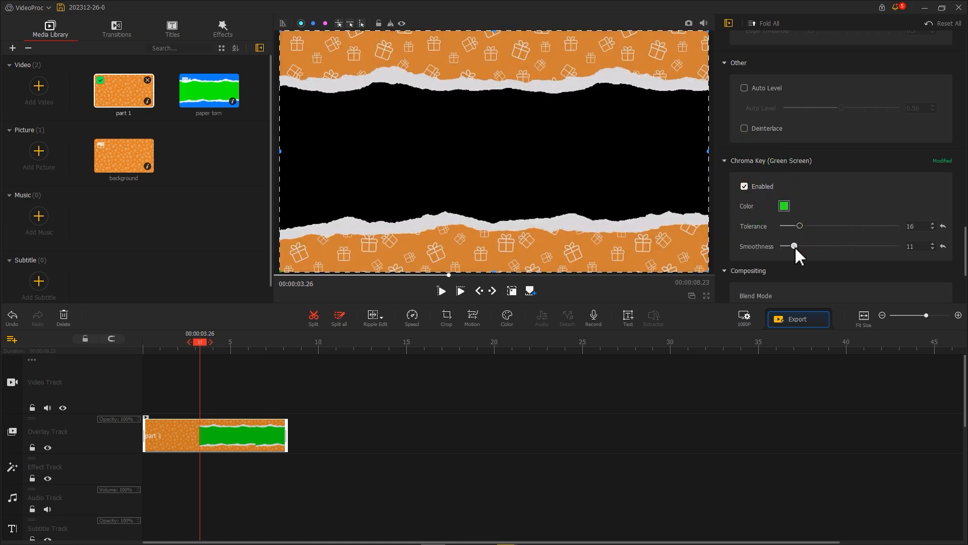
Step: Import the animated snowy forest video and place it at the start of the video track beneath part 1
left_click_drag(954, 150, 227, 172)
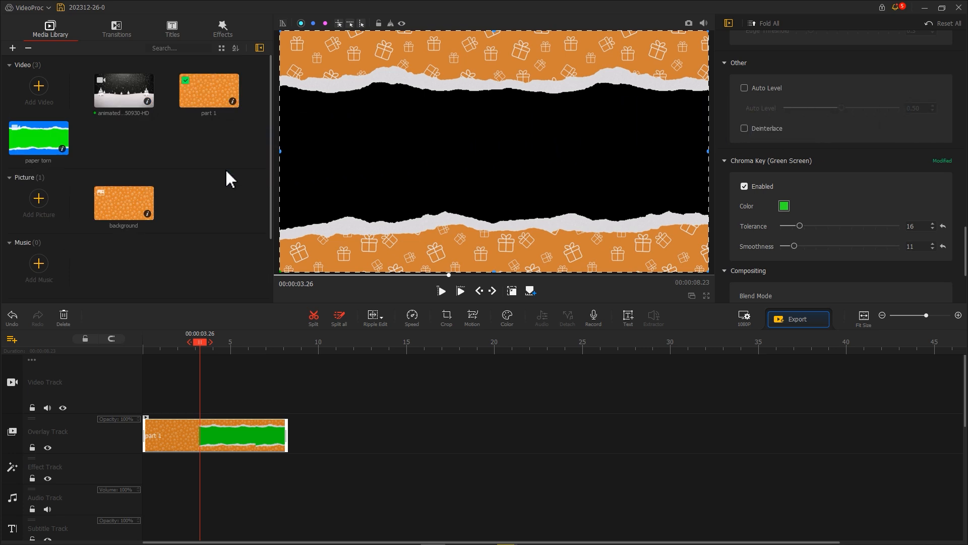
left_click_drag(141, 97, 153, 370)
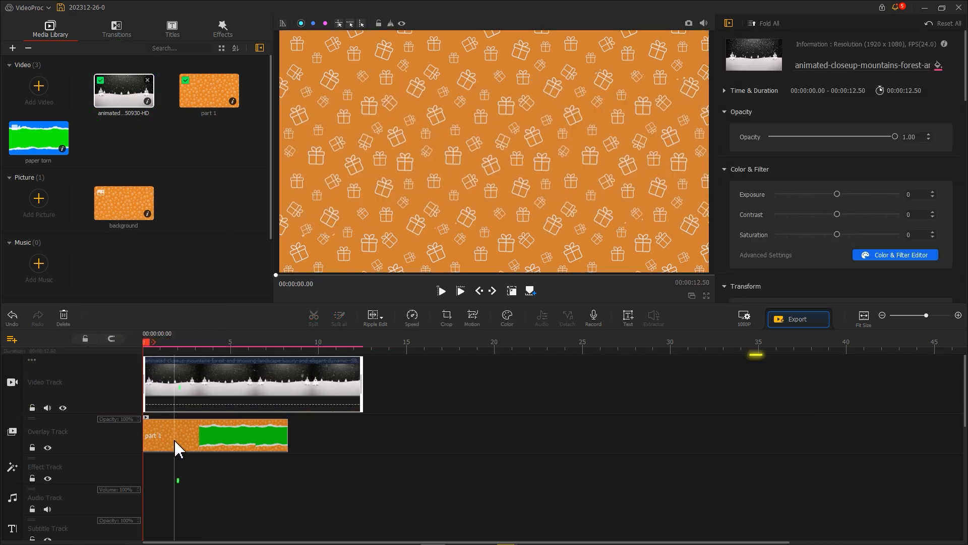
Step: Open the Motion Editor for part 1 and add a keyframe at 00:00:03.16 with the full 1920x1080 frame
left_click(175, 446)
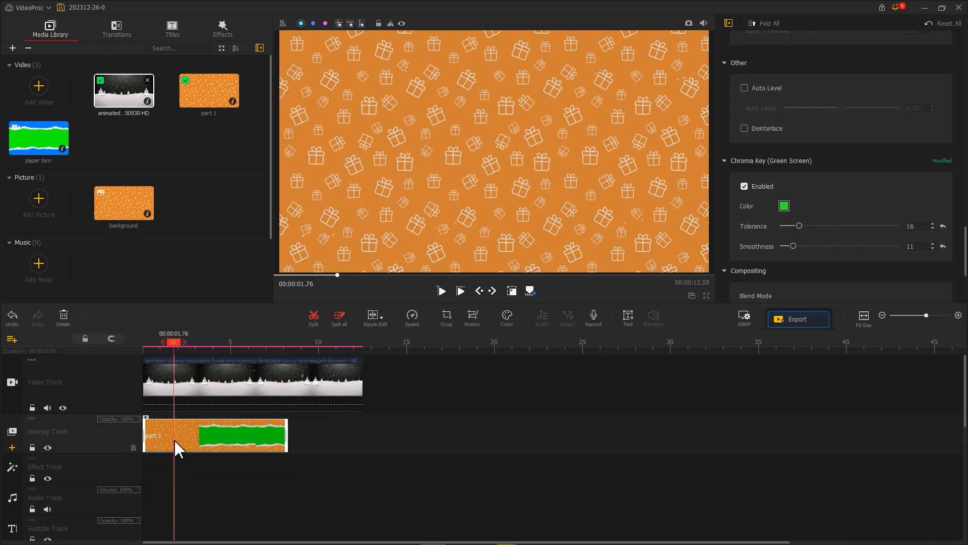
left_click_drag(175, 345, 204, 347)
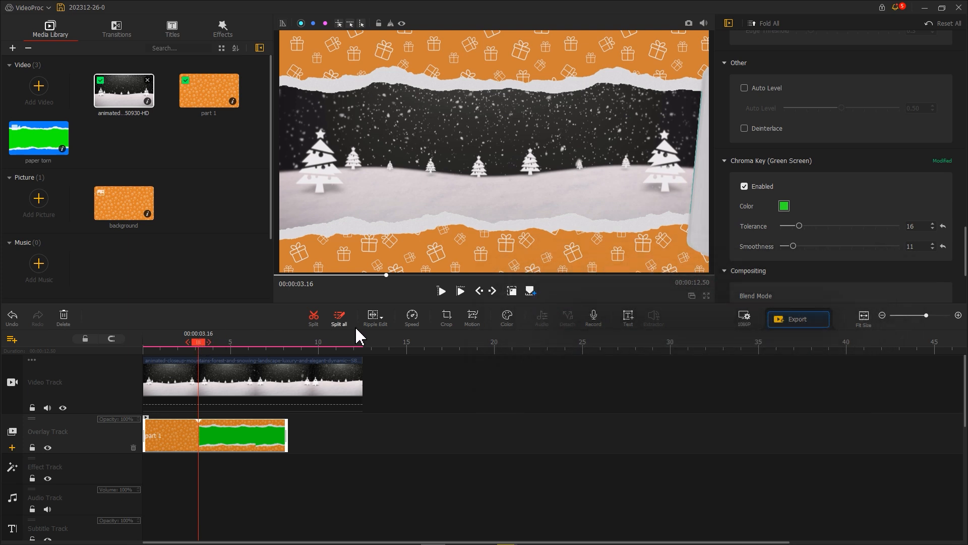
left_click(475, 319)
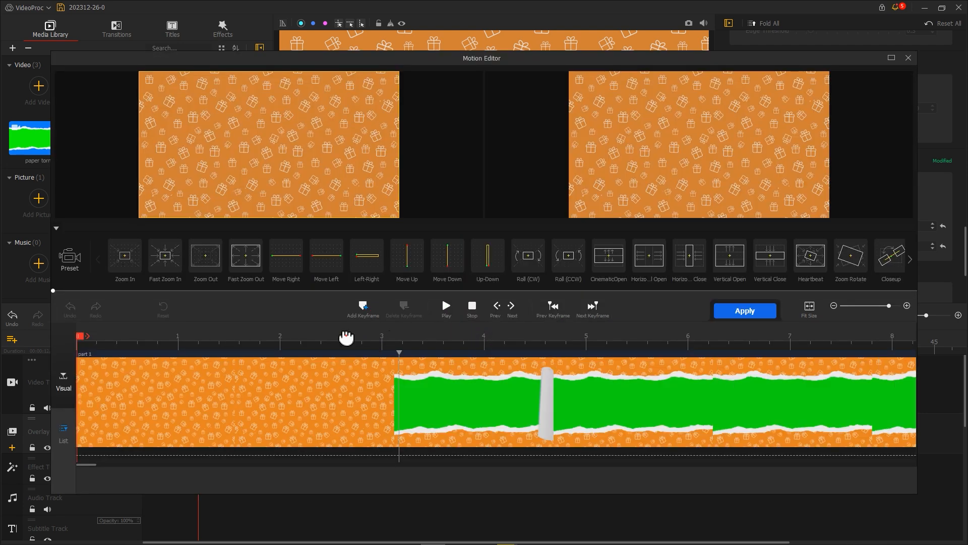
left_click(345, 340)
left_click_drag(344, 341, 402, 341)
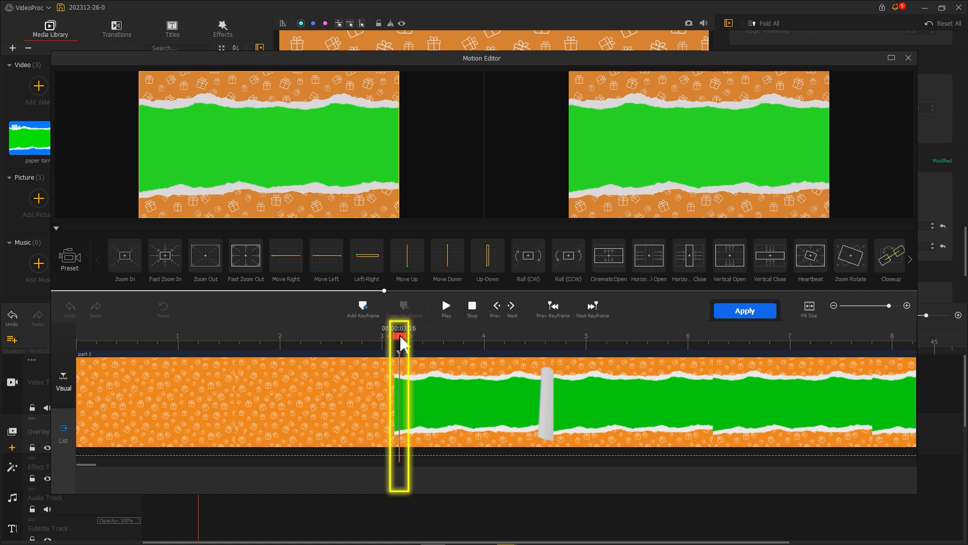
left_click(363, 308)
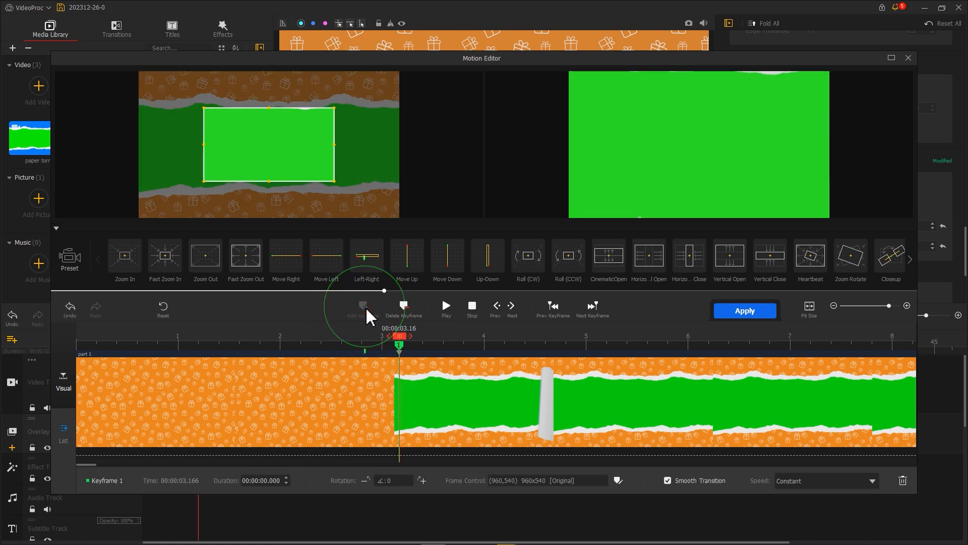
left_click_drag(300, 164, 235, 191)
left_click_drag(267, 145, 393, 83)
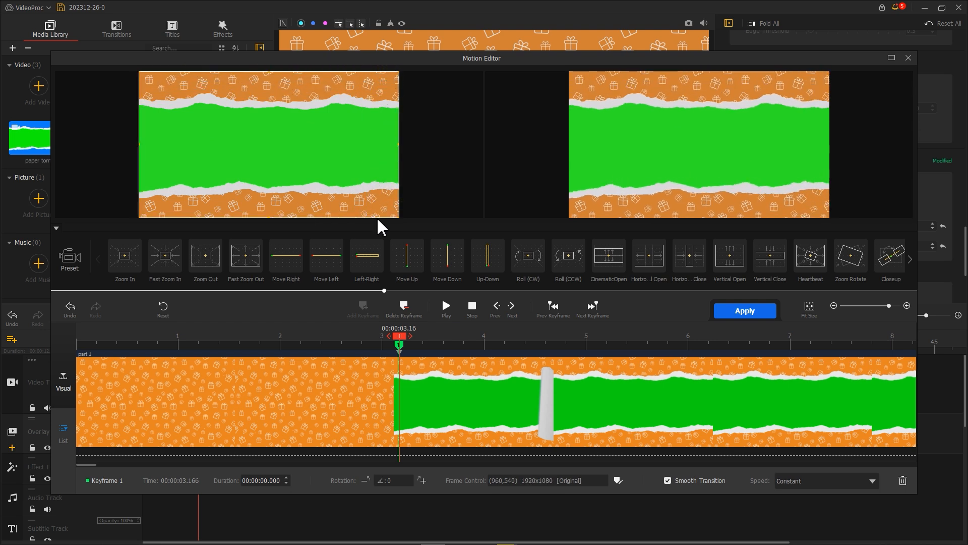
Step: Add a second keyframe at 00:00:04.10 with a centred frame of about 887x499 and Smooth Speed Down 1 as its speed
left_click_drag(398, 336, 500, 348)
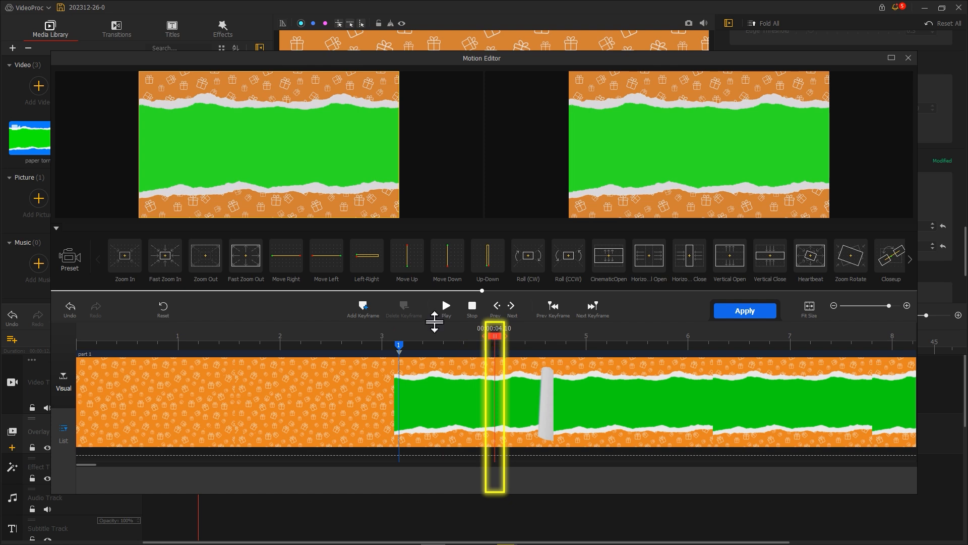
left_click(363, 306)
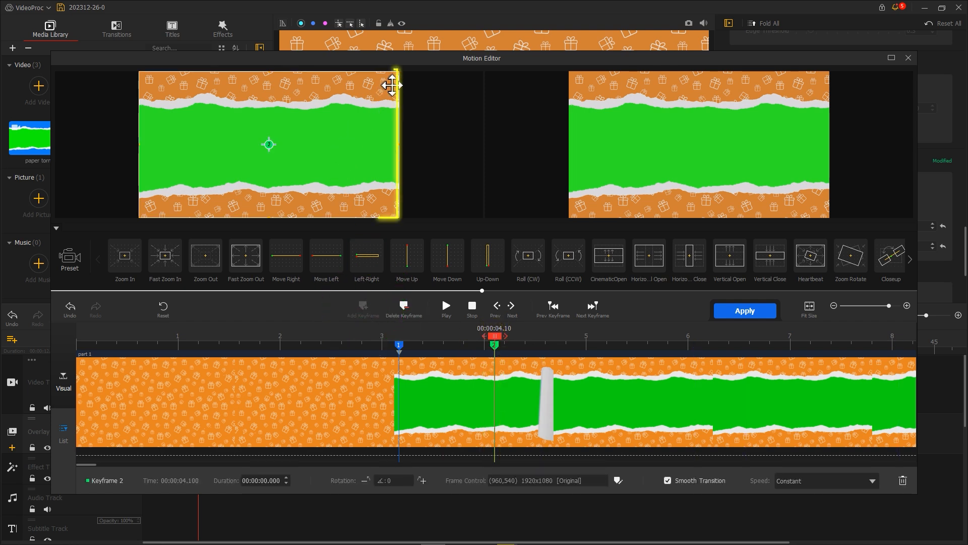
left_click_drag(385, 94, 342, 131)
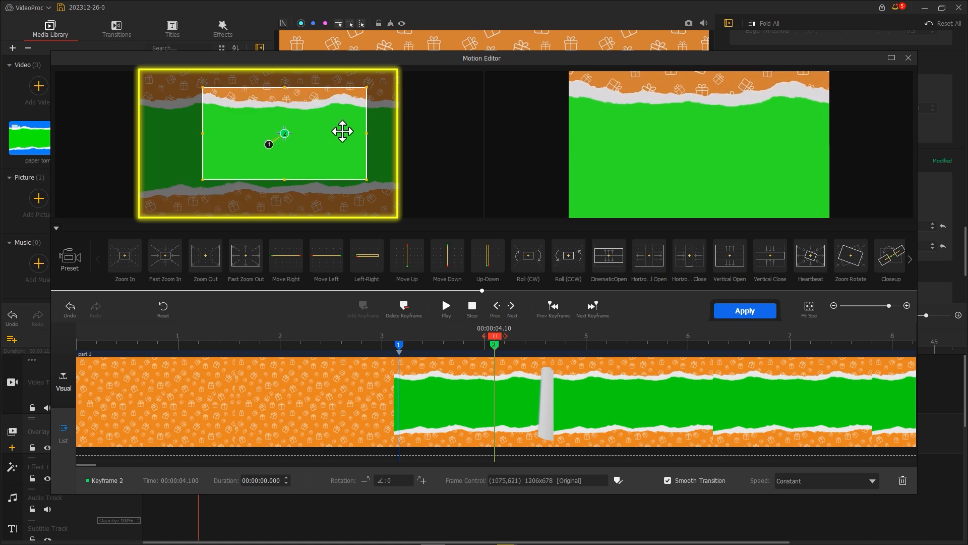
left_click_drag(364, 93, 313, 136)
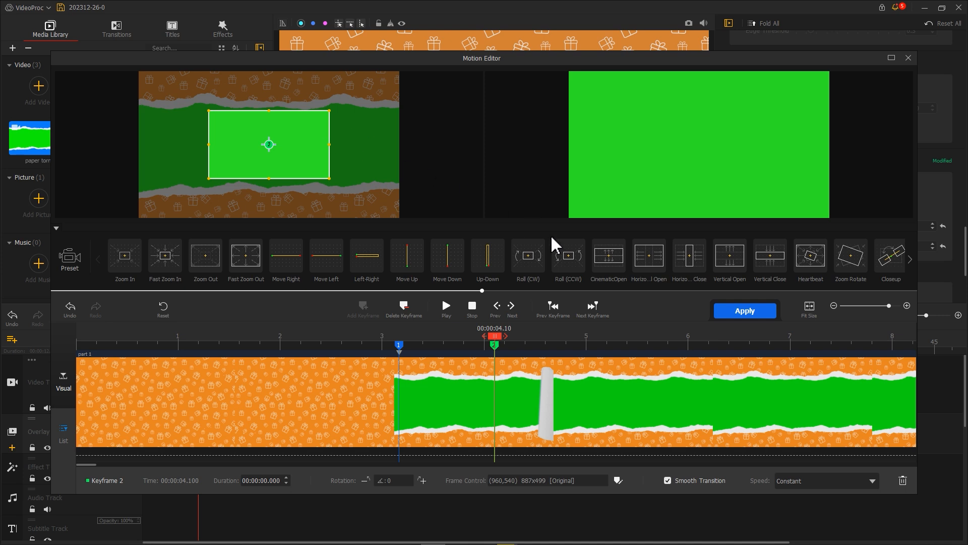
left_click(841, 480)
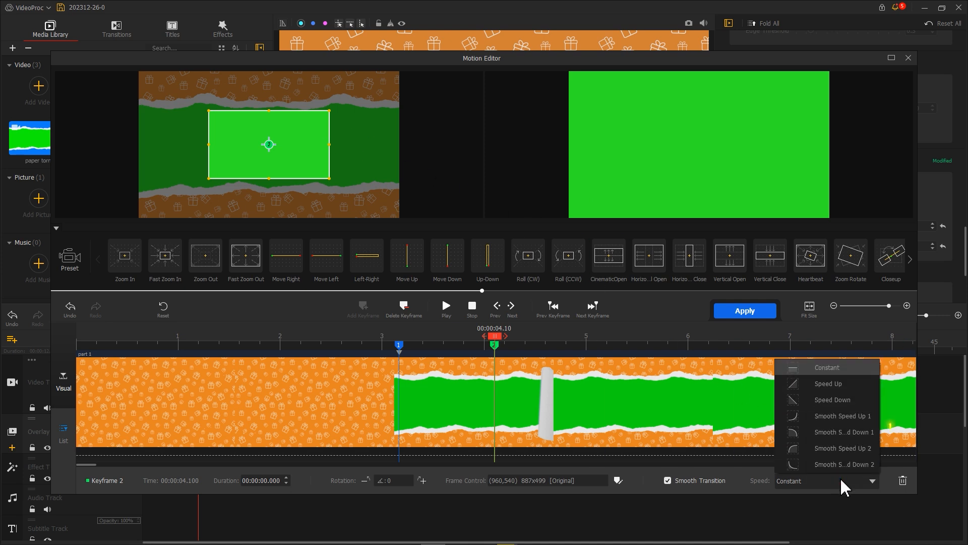
left_click(843, 433)
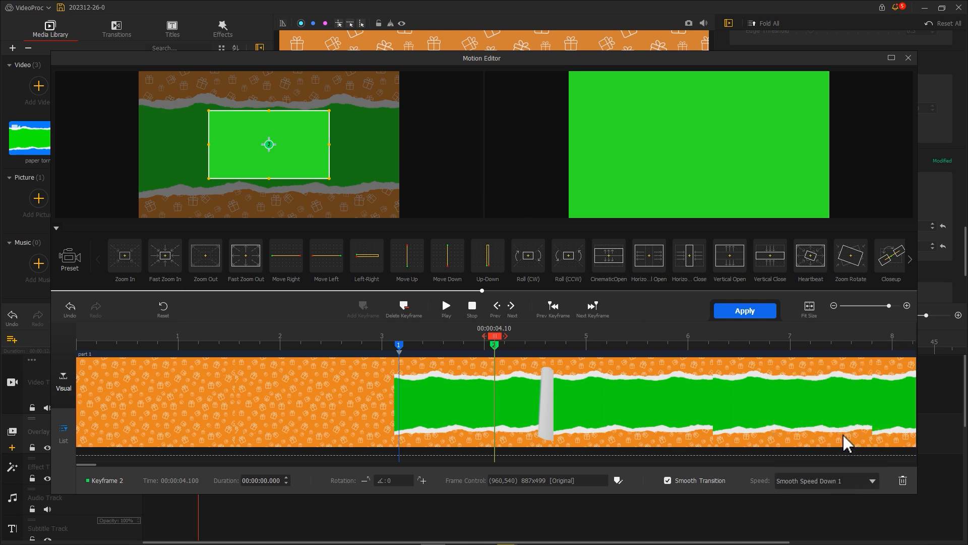
Step: Add a third keyframe at the end of part 1, 00:00:08.23, keeping the 887x499 frame, and apply the motion
left_click_drag(502, 342, 924, 355)
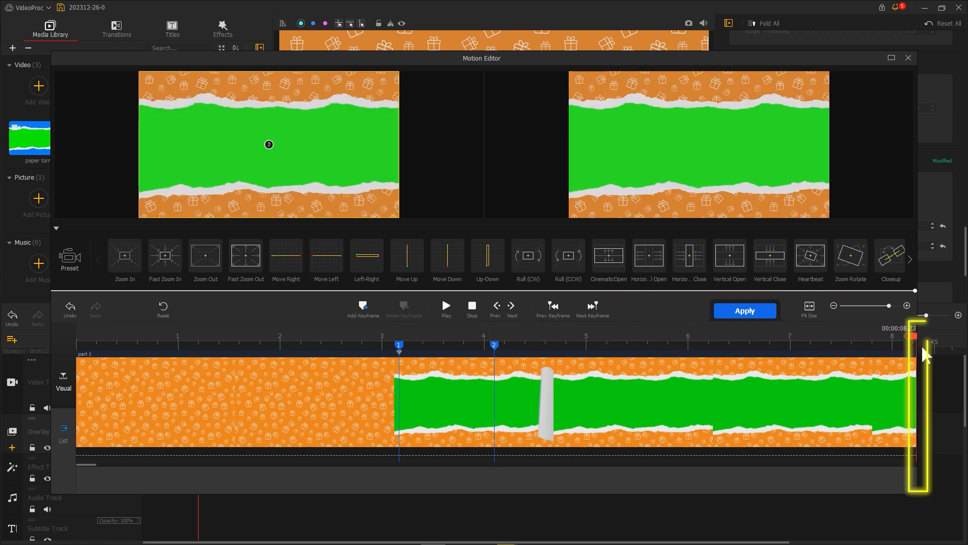
left_click(363, 308)
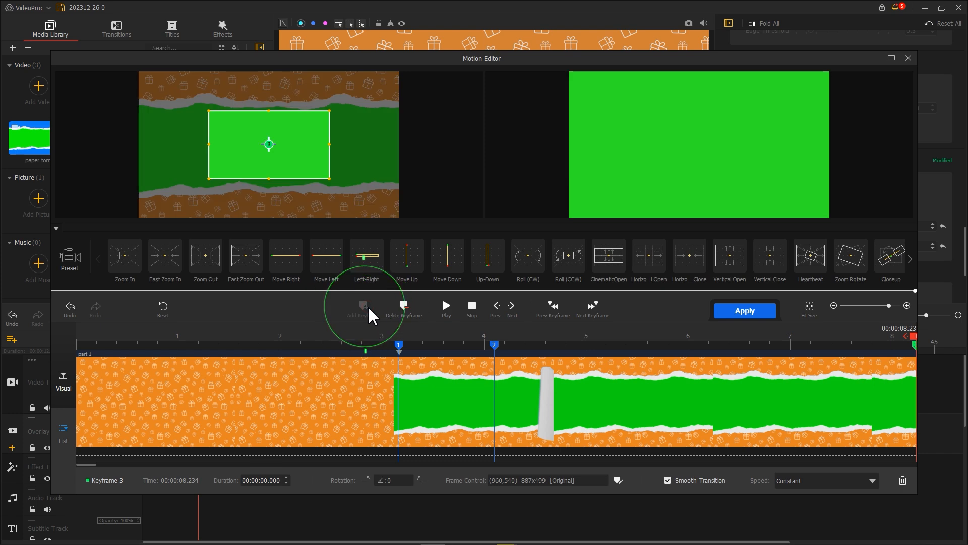
left_click(734, 313)
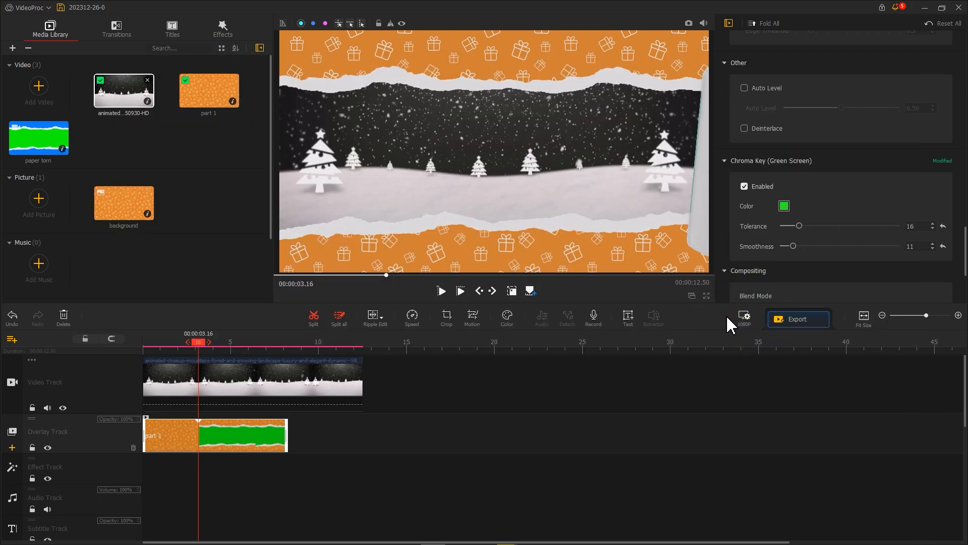
Step: Mark the snowy forest clip at 00:00:03.16 and add a motion keyframe there with the full 1920x1080 frame
left_click(199, 392)
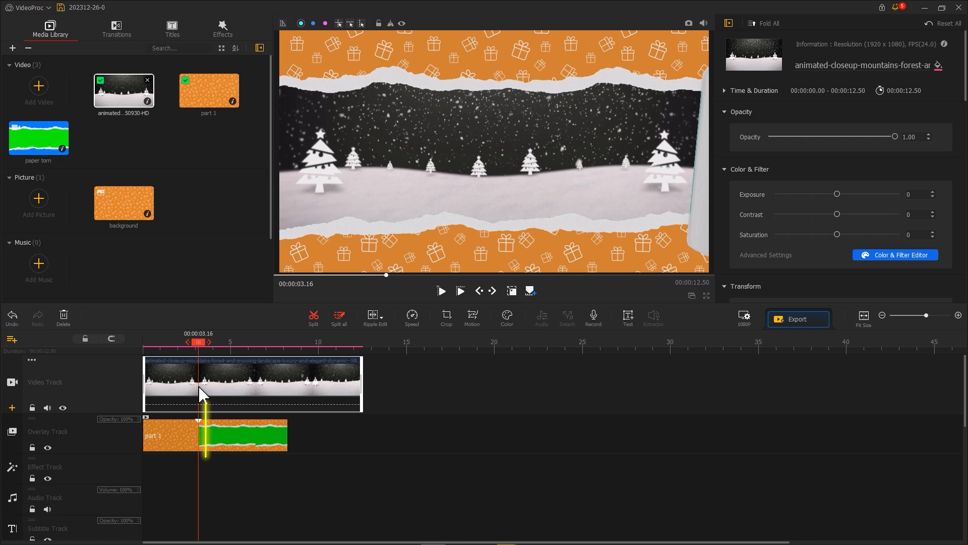
key("m")
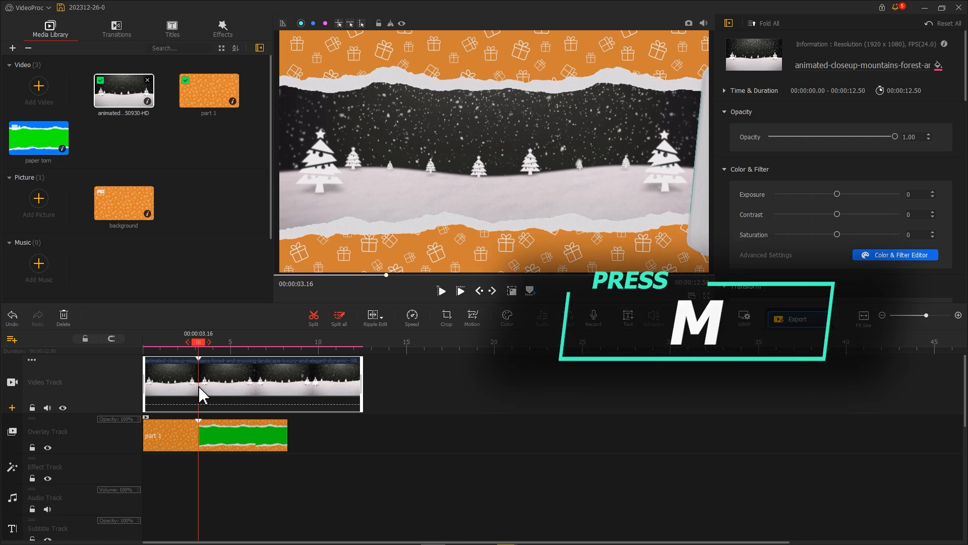
left_click(473, 322)
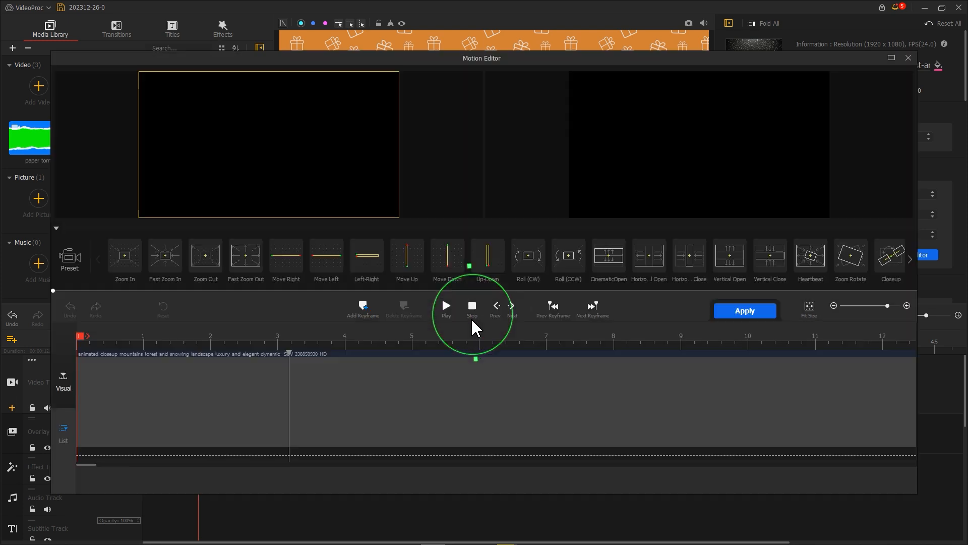
left_click(363, 307)
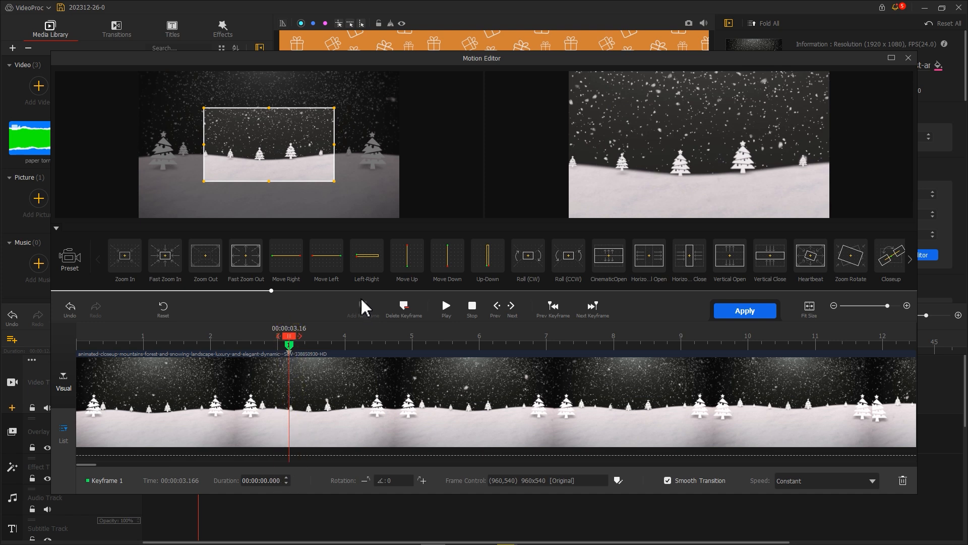
left_click_drag(302, 164, 244, 199)
left_click_drag(267, 148, 385, 78)
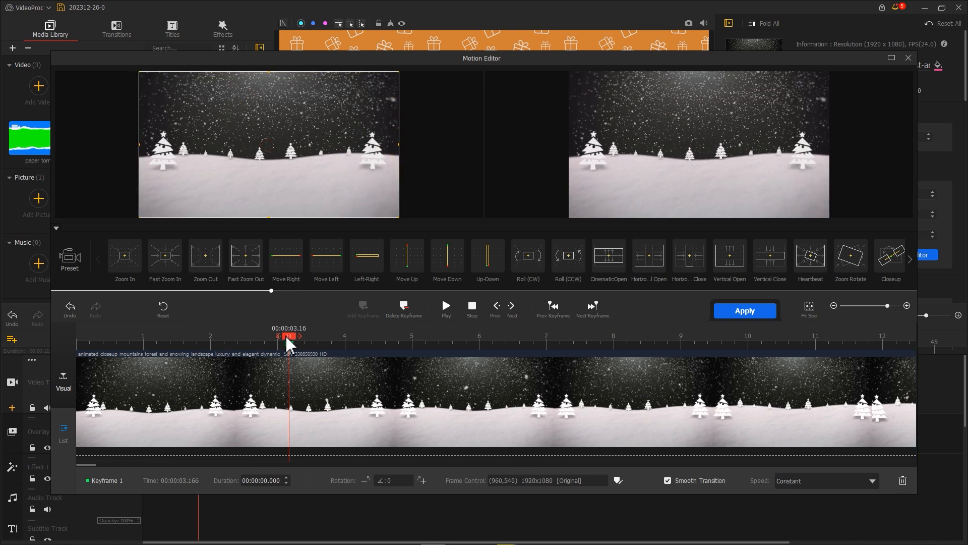
Step: Add a second keyframe at 00:00:04.08 with a centred frame of about 1589x894 and Smooth Speed Down 1 as its speed
left_click_drag(296, 343, 354, 342)
left_click(363, 307)
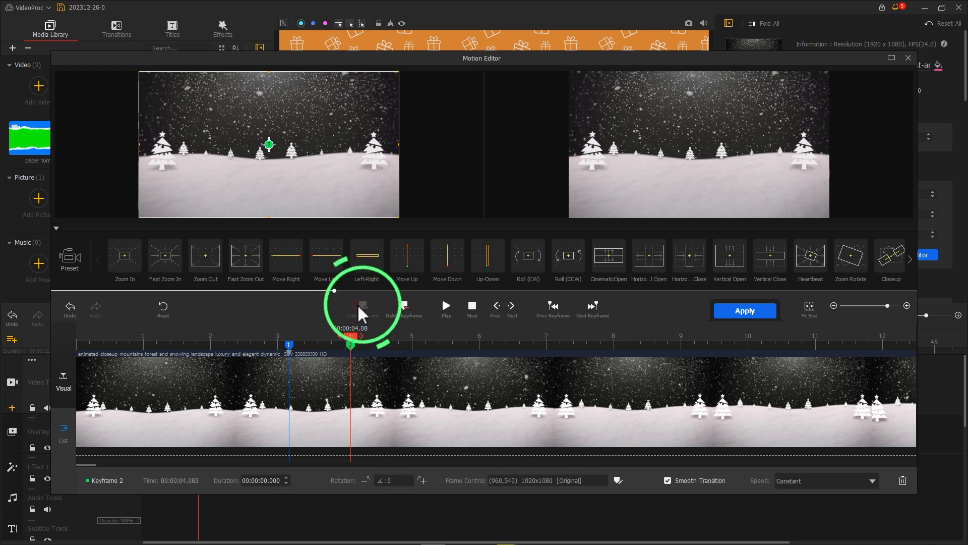
left_click_drag(387, 82, 341, 115)
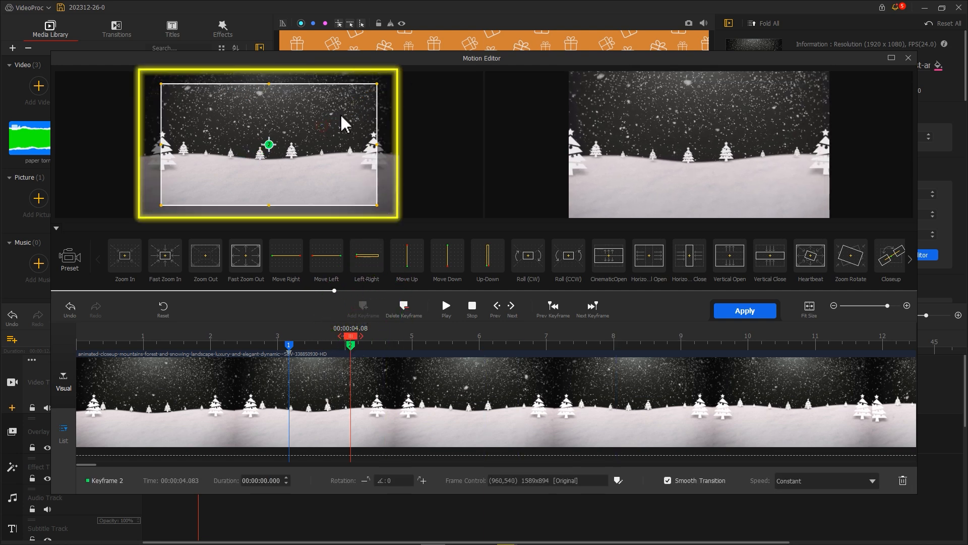
left_click(814, 482)
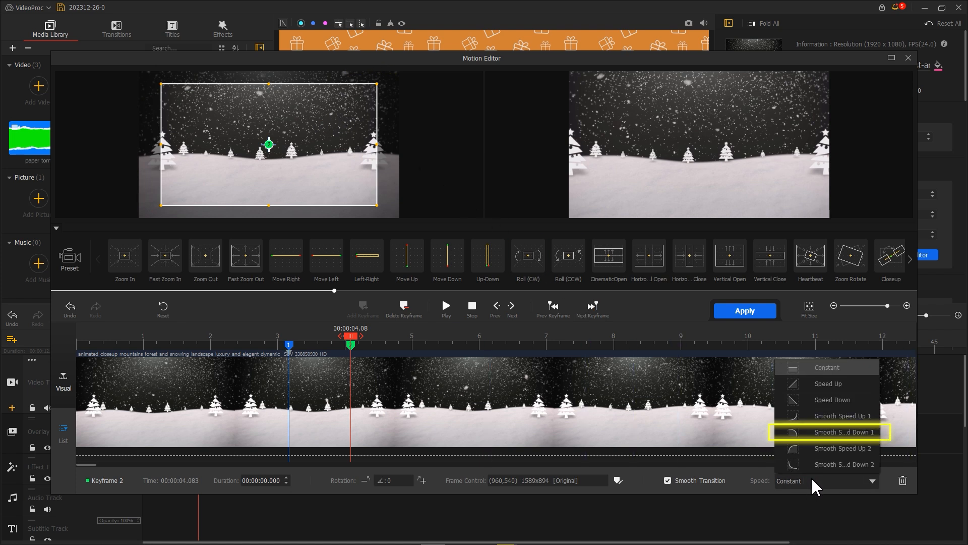
left_click(813, 434)
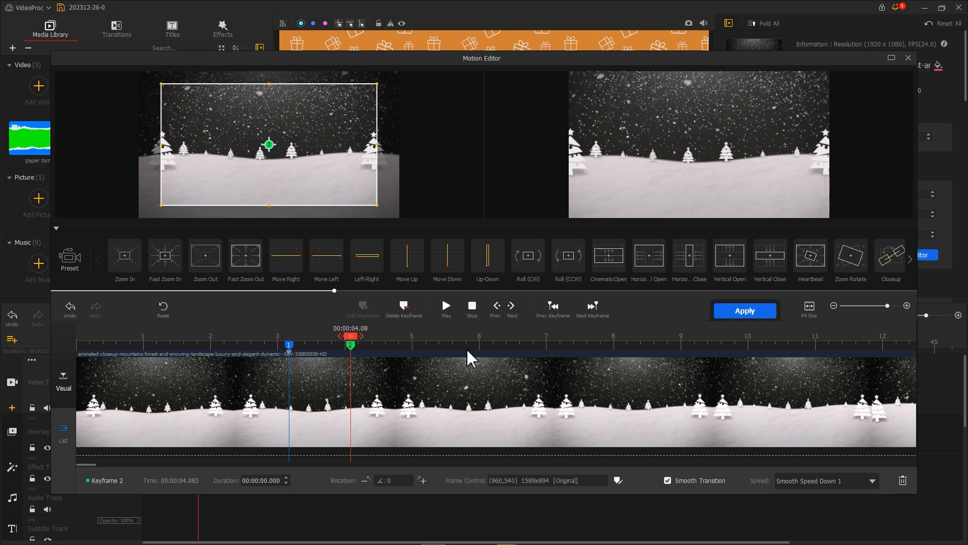
Step: Add a third keyframe at the end of the snowy clip, 00:00:12.50, keeping the 1589x894 frame, apply the motion and preview it
left_click_drag(359, 341, 936, 352)
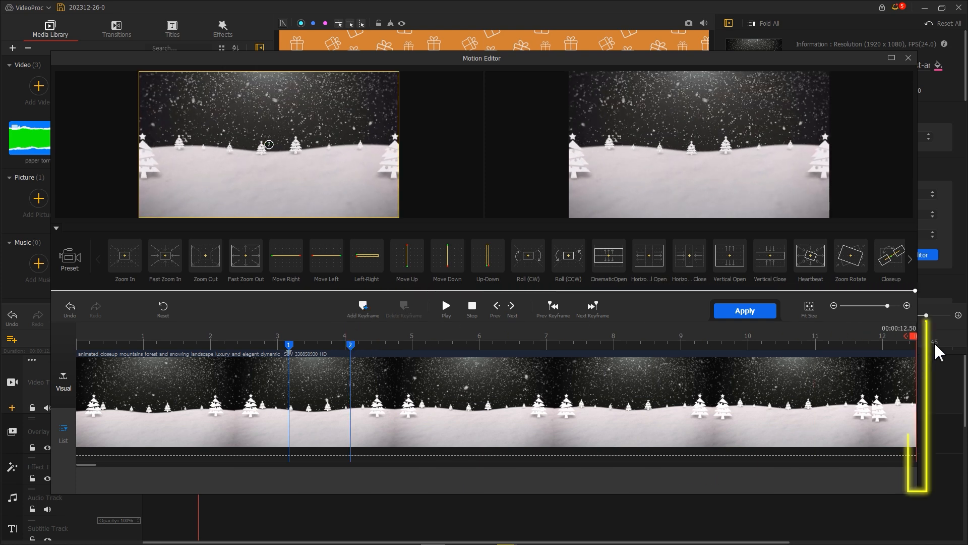
left_click(363, 308)
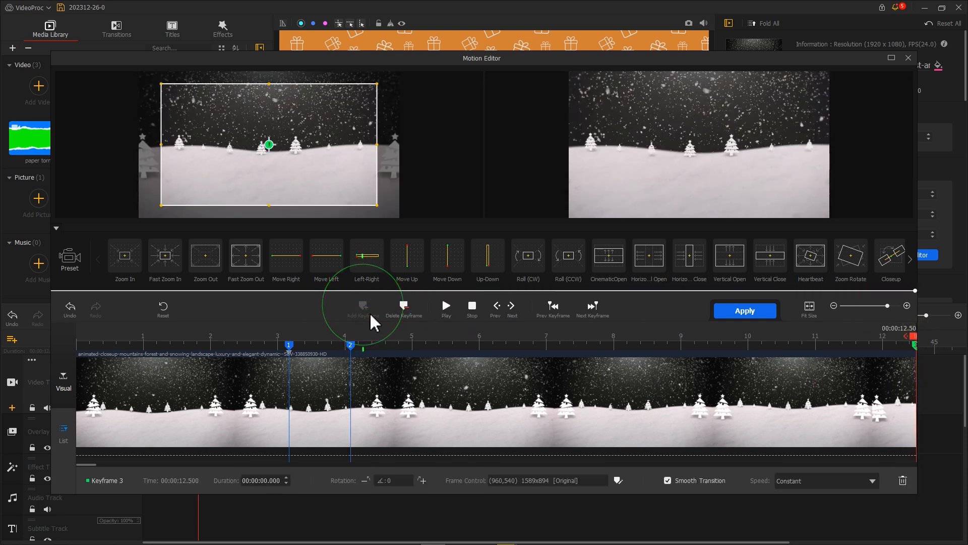
left_click(740, 313)
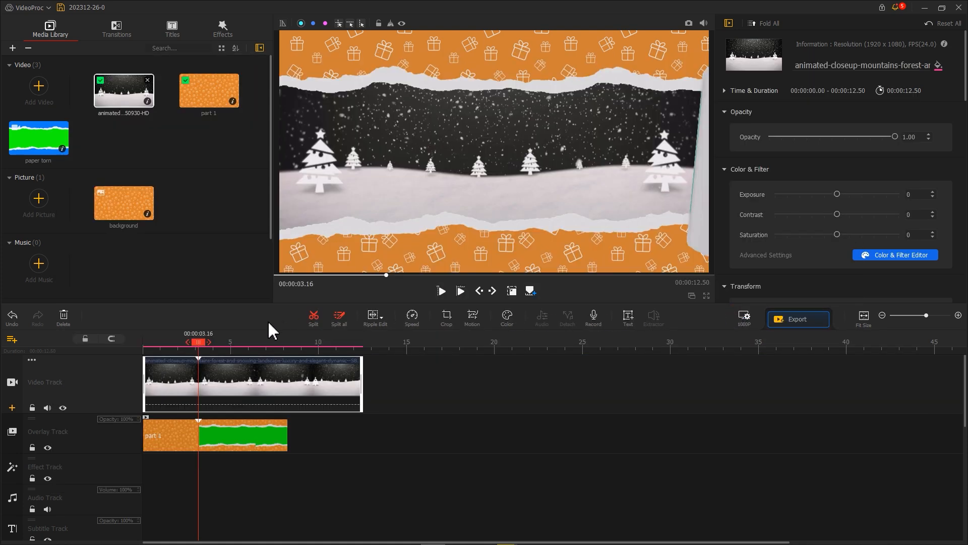
left_click_drag(204, 344, 168, 345)
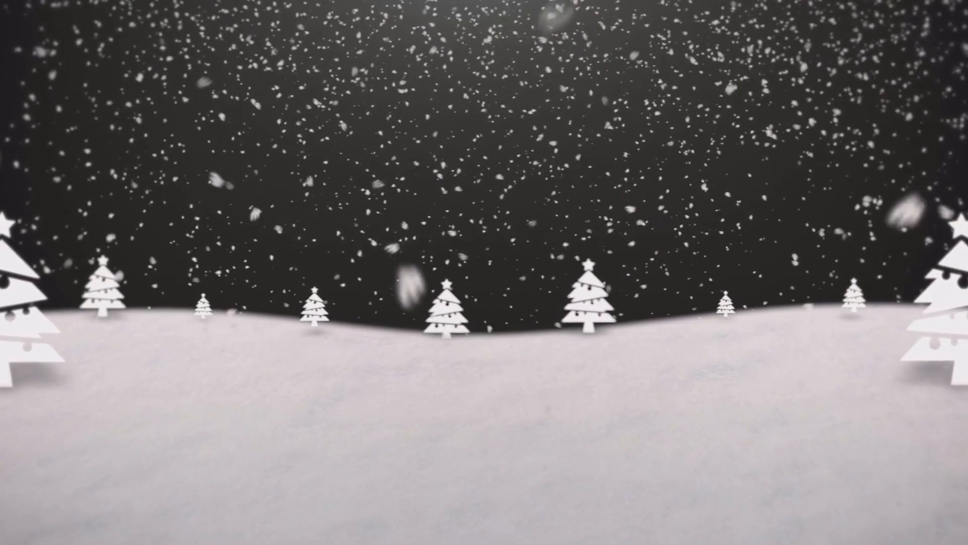
Step: Import the 2024 Christmas balls picture and place it at the start of a new overlay track, fitted to the screen height
left_click_drag(958, 111, 211, 156)
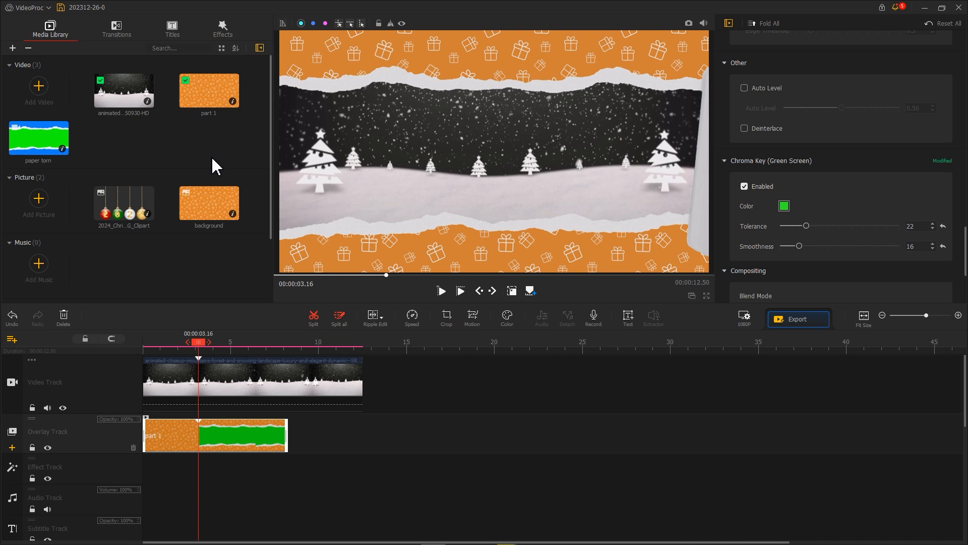
left_click(11, 446)
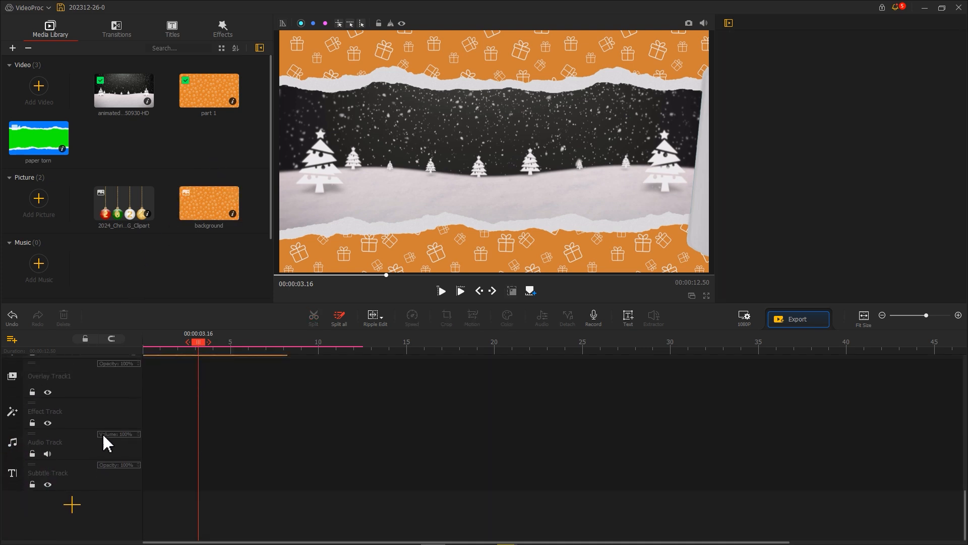
scroll(104, 439, "up", 3)
left_click_drag(125, 228, 152, 467)
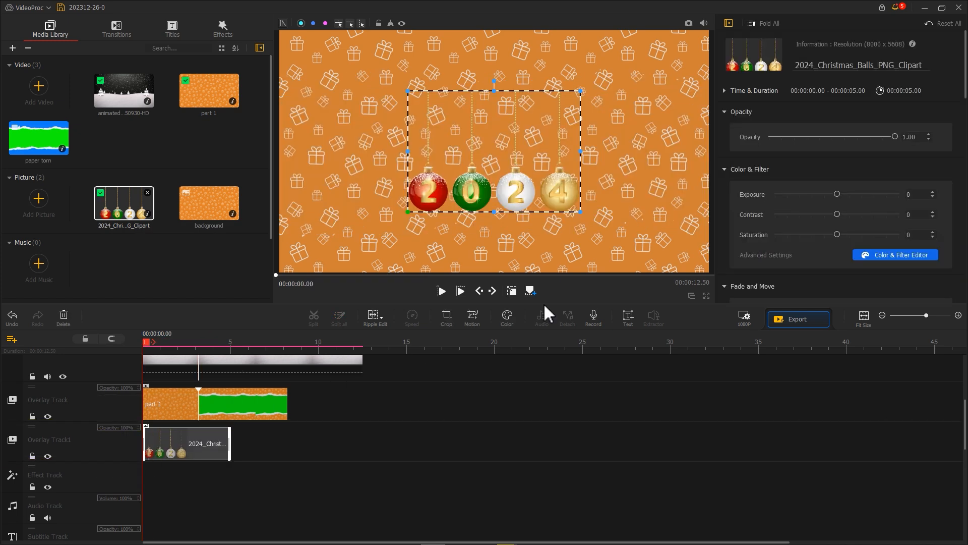
scroll(783, 238, "down", 6)
left_click(868, 206)
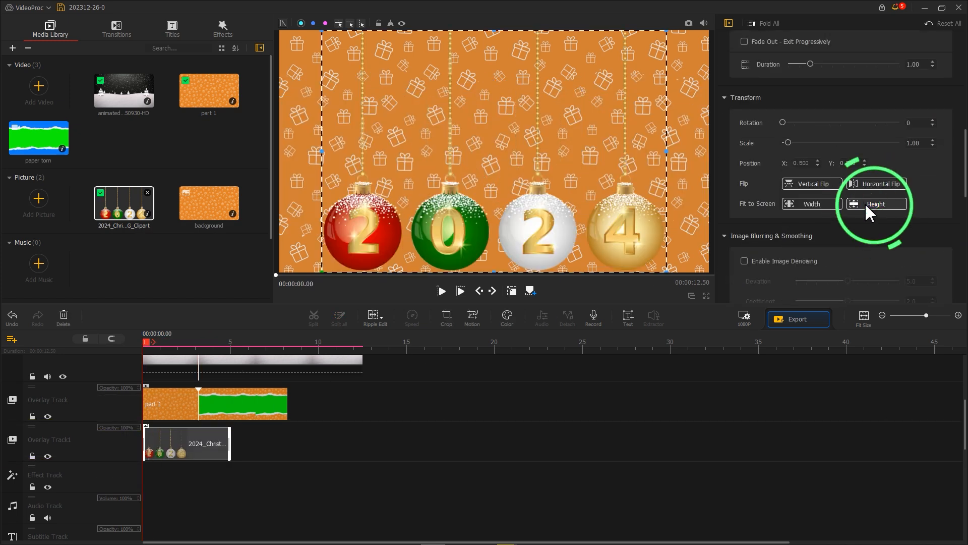
Step: Open the Motion Editor for the Christmas balls and add a keyframe at the start with an 8000x5608 frame positioned at (4000,-2804)
left_click(472, 318)
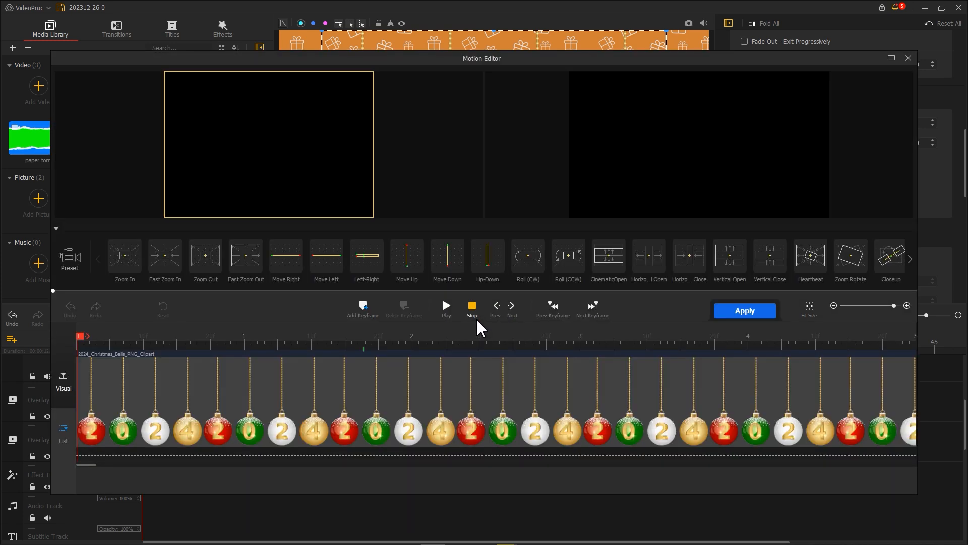
left_click(362, 305)
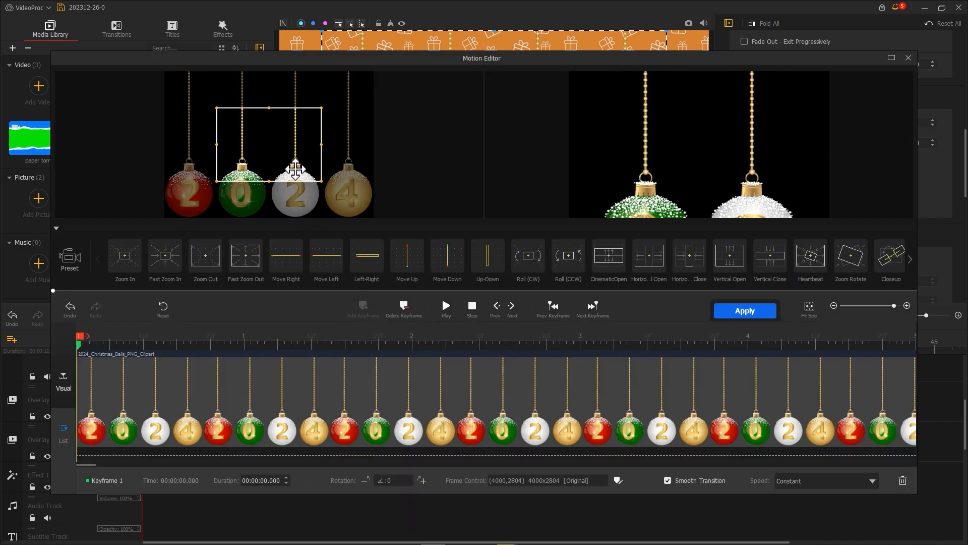
left_click_drag(296, 170, 240, 201)
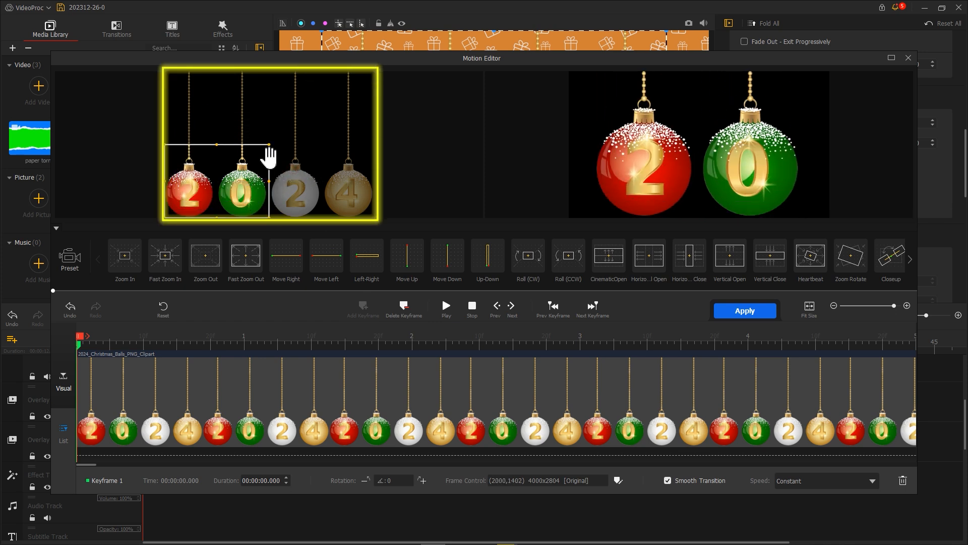
left_click_drag(270, 145, 346, 226)
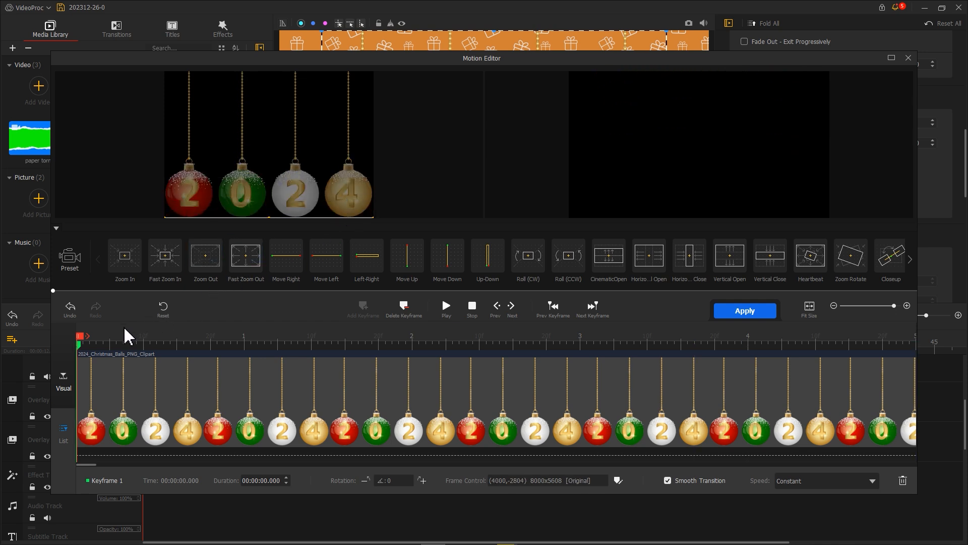
Step: Add a keyframe at 00:00:00.80 and move its 8000x5608 frame to about (4000,1628) so the balls hang into view
left_click_drag(85, 341, 211, 339)
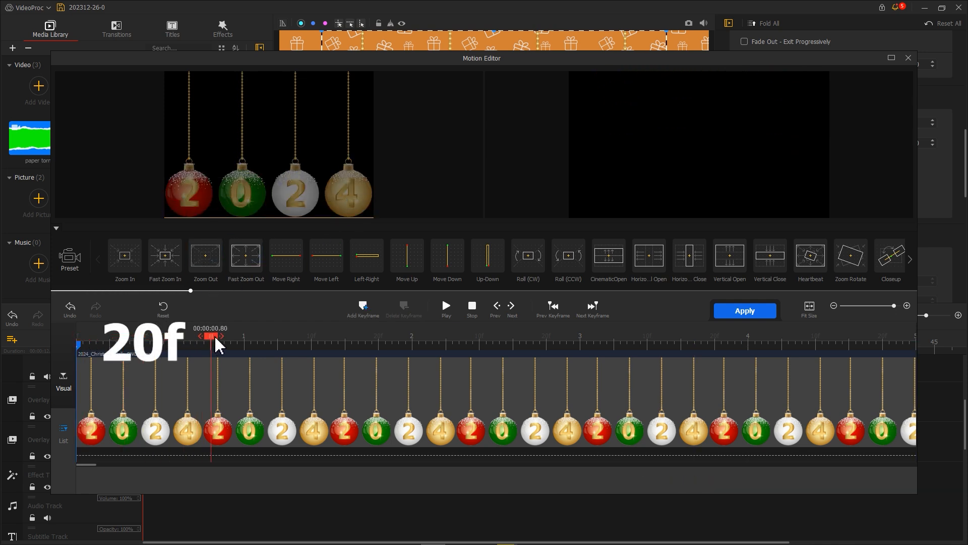
left_click(361, 306)
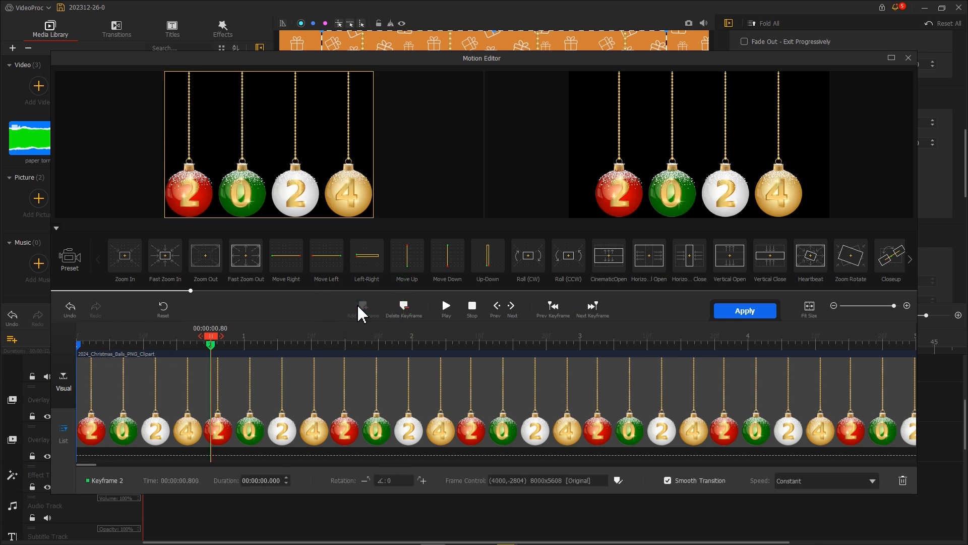
left_click_drag(329, 192, 340, 111)
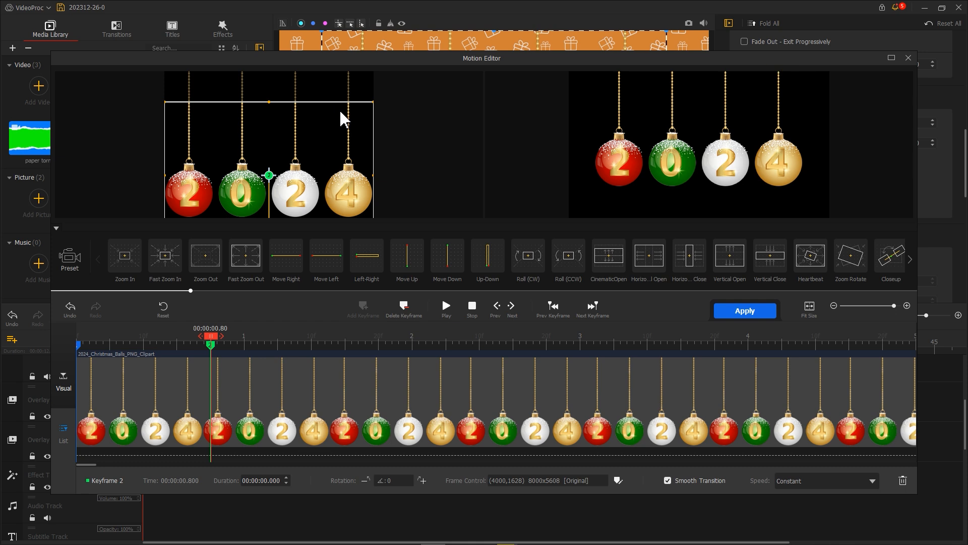
Step: Add an intermediate keyframe at 00:00:00.52 with its frame moved to about (4000,2370) and Speed Down as its speed
left_click_drag(215, 345, 164, 336)
left_click(363, 306)
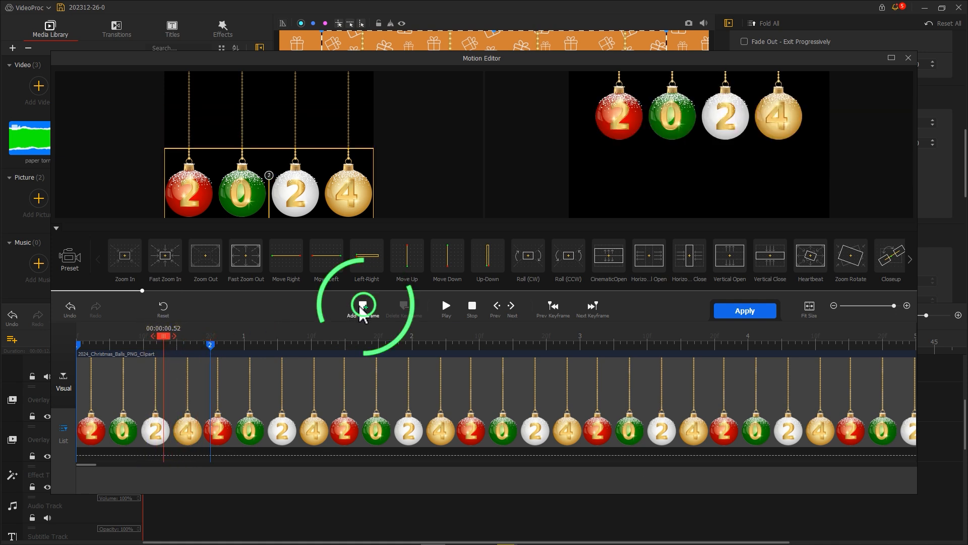
left_click_drag(324, 194, 327, 134)
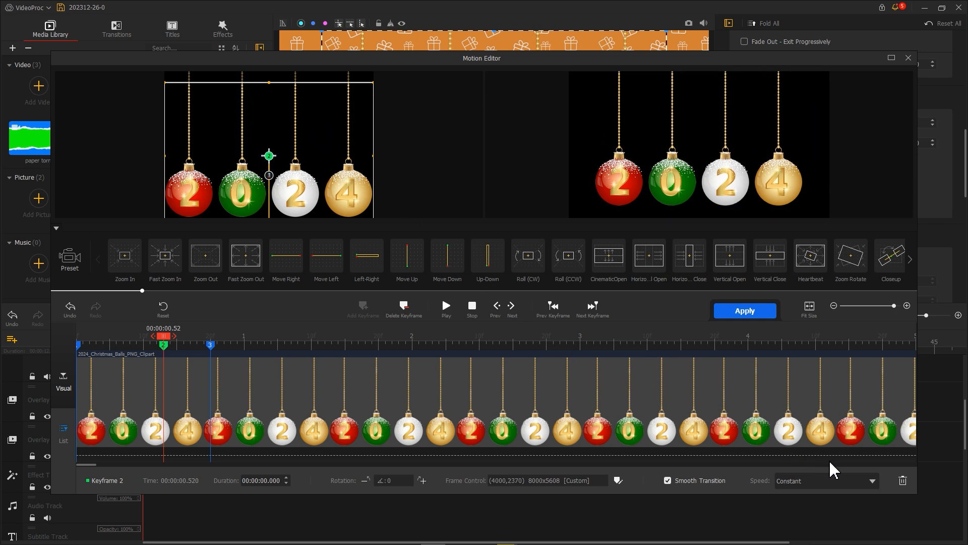
left_click(851, 484)
left_click(841, 401)
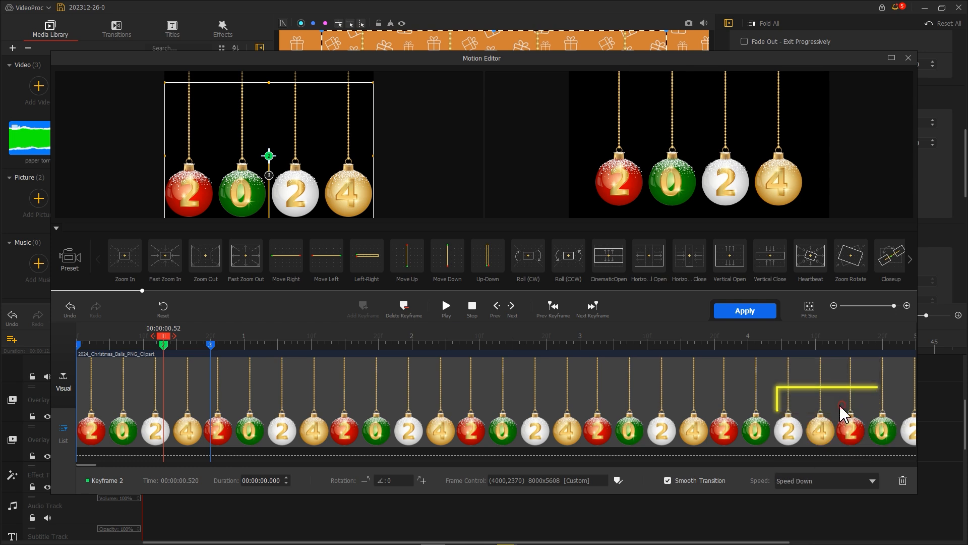
Step: Change the speed curve of the 00:00:00.80 keyframe and add a final keyframe at 00:00:05.00 with the same frame
left_click(211, 345)
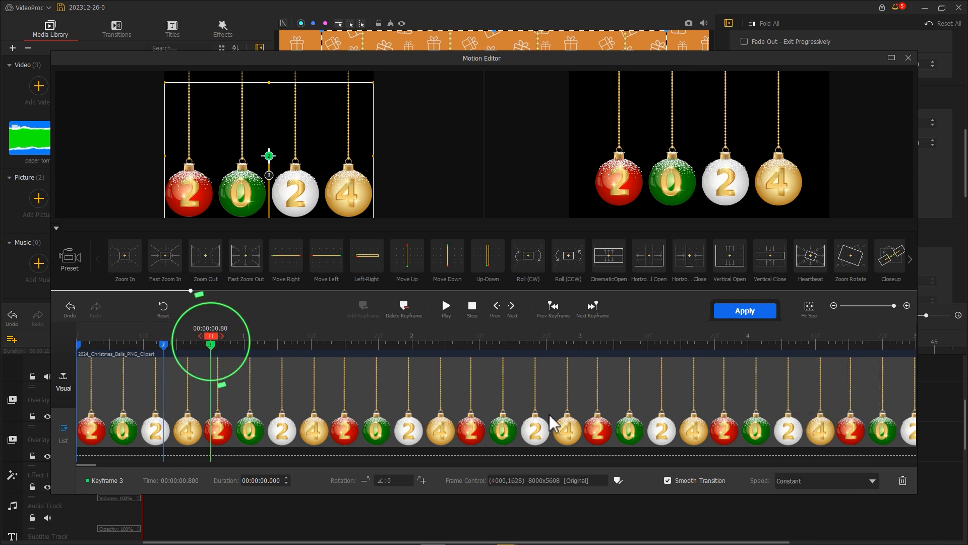
left_click(804, 481)
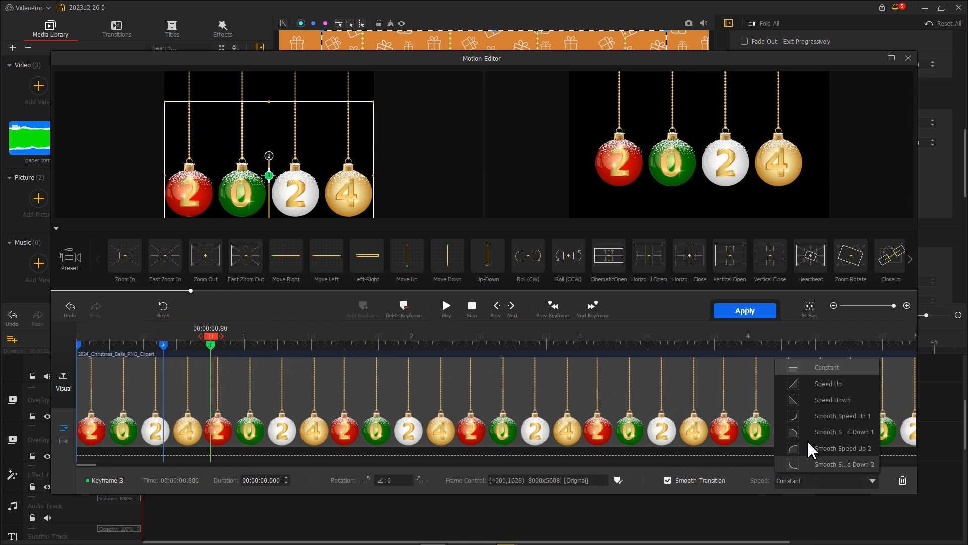
left_click(816, 391)
left_click_drag(222, 346, 927, 355)
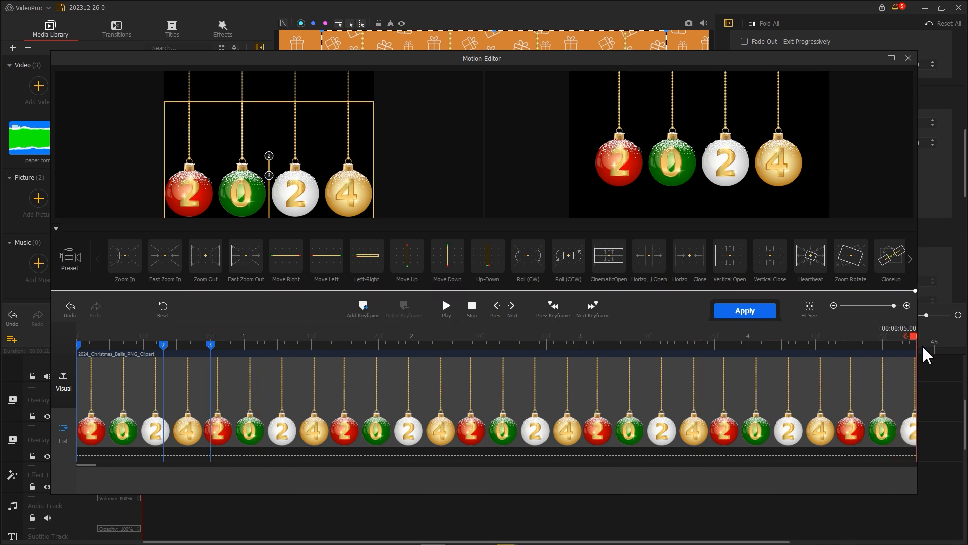
left_click(354, 309)
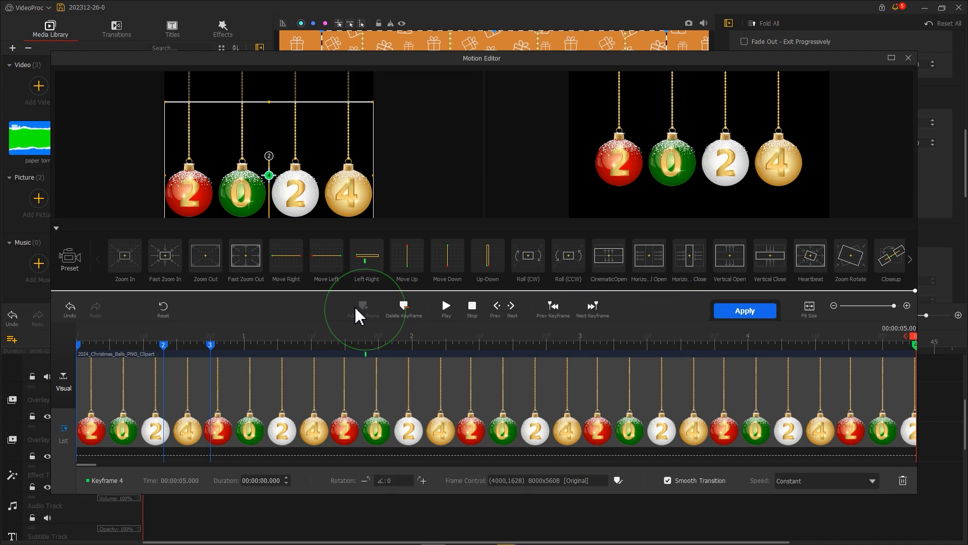
Step: Apply the motion and move the Christmas balls clip to start at the 00:00:03.16 marker of part 1
left_click(743, 311)
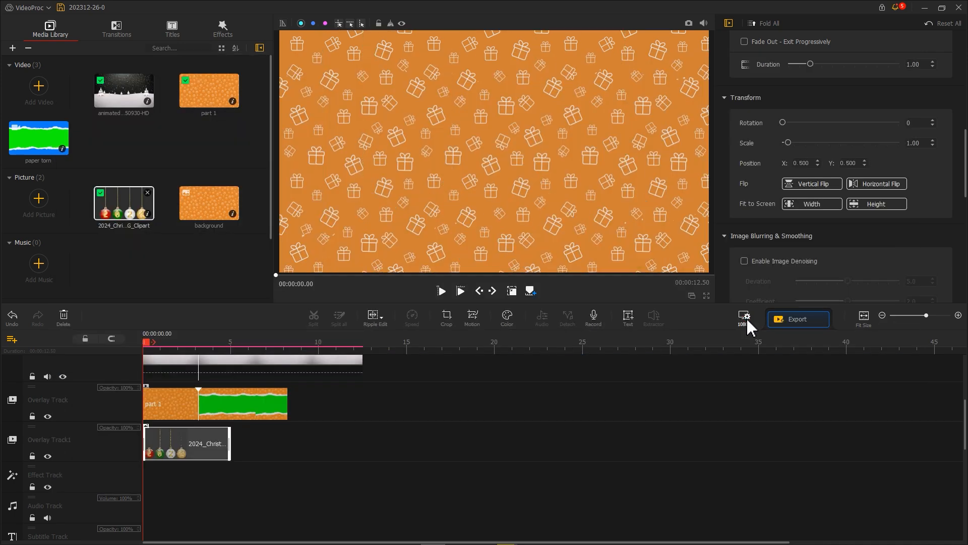
left_click_drag(211, 442, 259, 441)
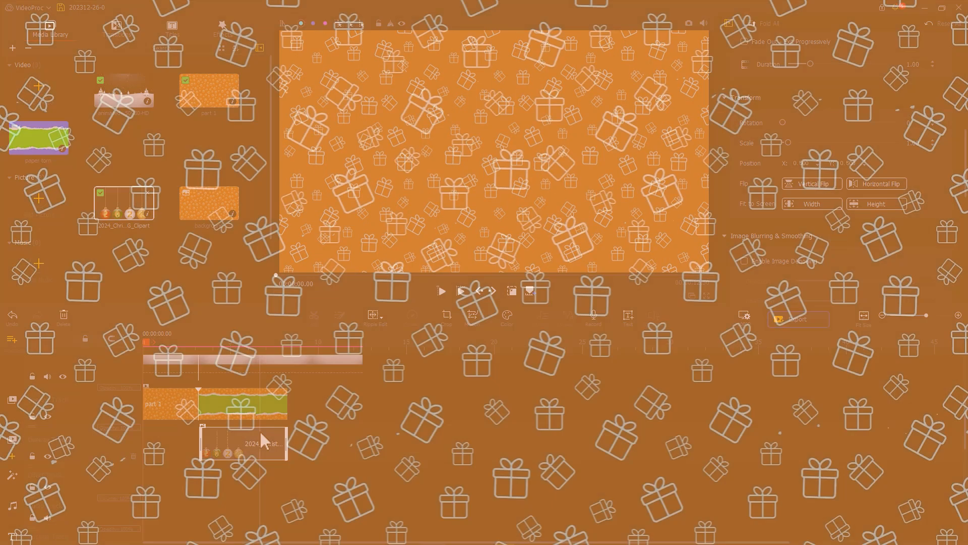